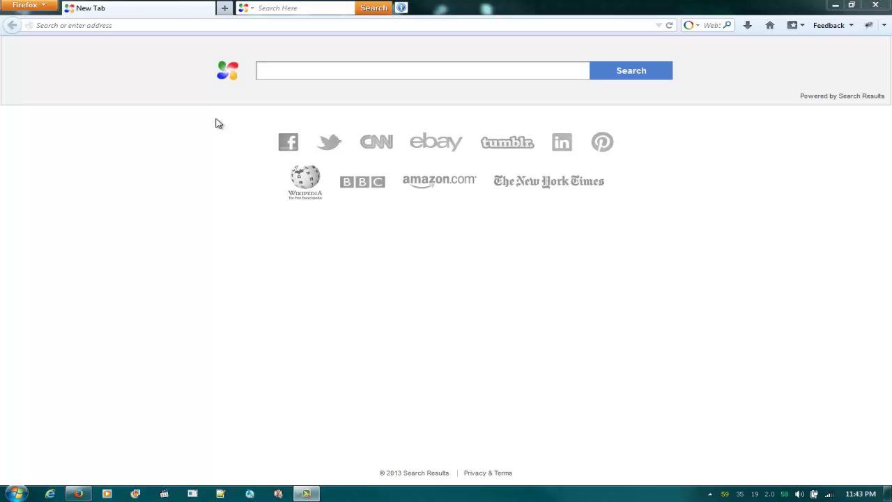
Open the Android SDK download page at developer.android.com/sdk/index.html.
{"action": "left_click", "coordinate": [273, 25]}
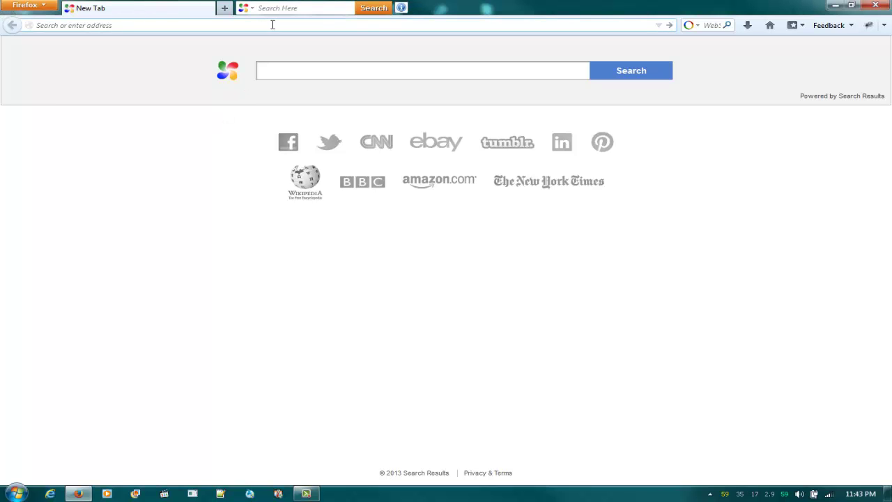
{"action": "type", "text": "andr"}
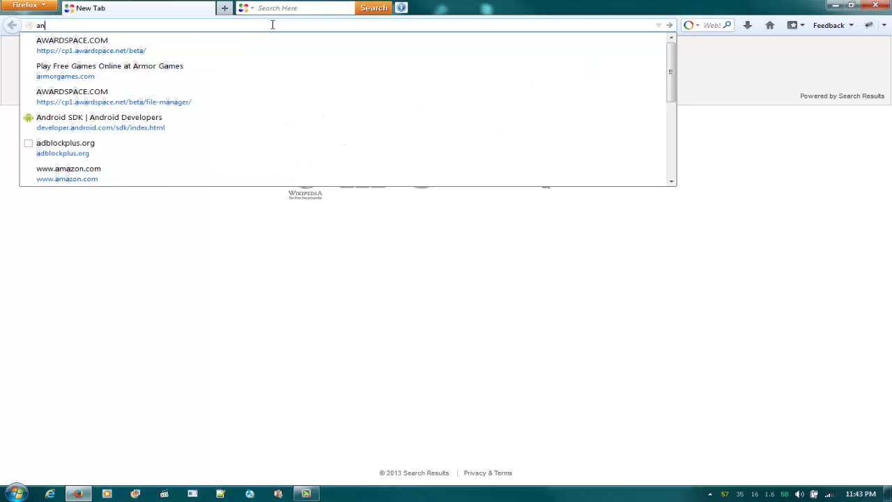
{"action": "left_click", "coordinate": [235, 38]}
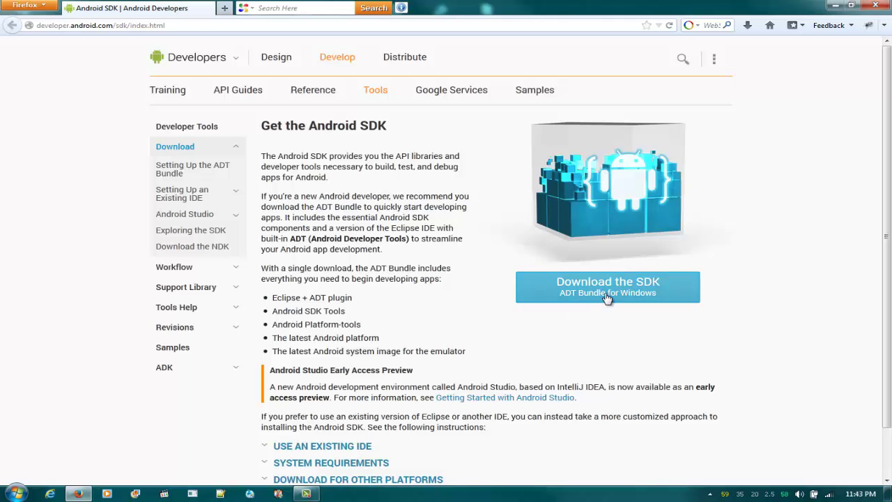
Accept the SDK terms, request the 64-bit ADT Bundle for Windows, and cancel the file download.
{"action": "left_click", "coordinate": [558, 291]}
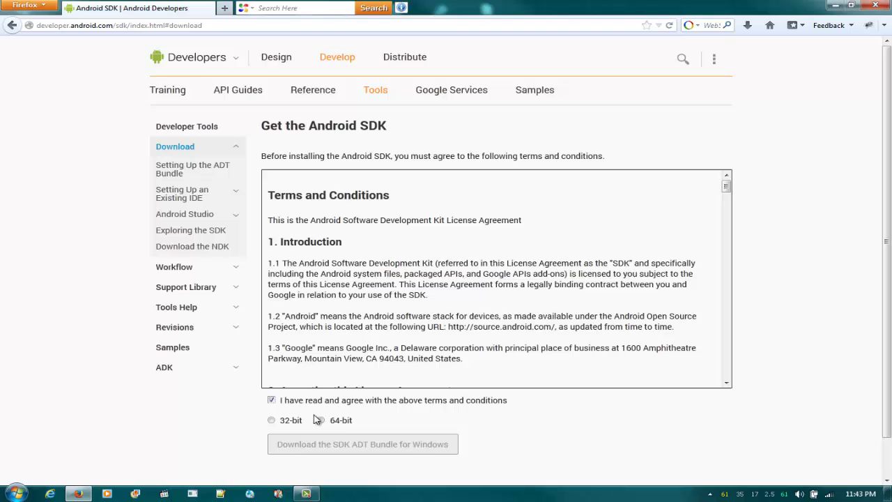
{"action": "left_click", "coordinate": [350, 420]}
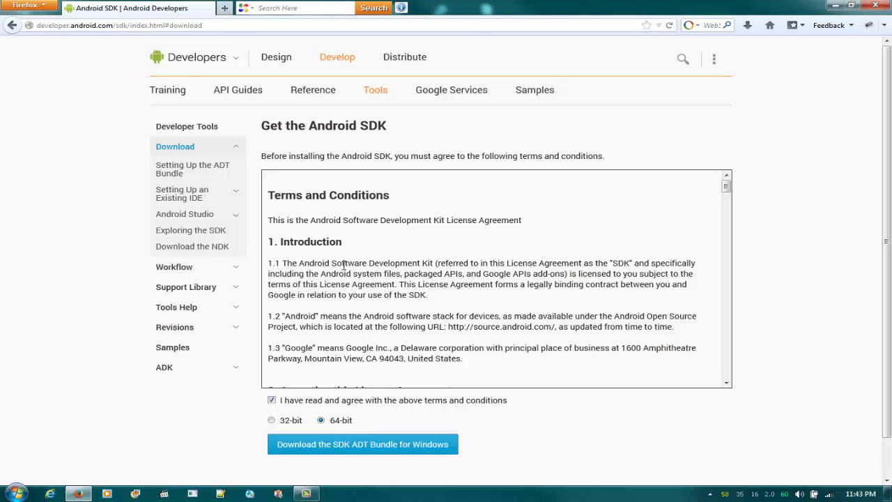
{"action": "left_click", "coordinate": [408, 449]}
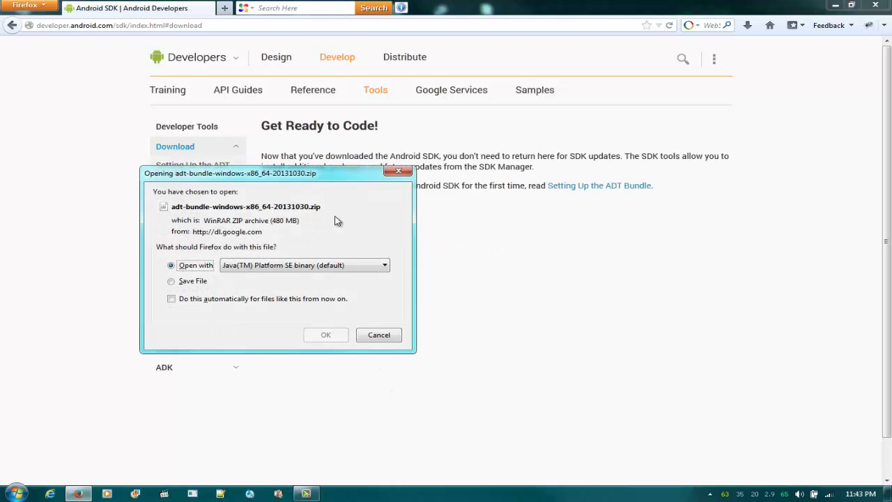
{"action": "left_click", "coordinate": [379, 335]}
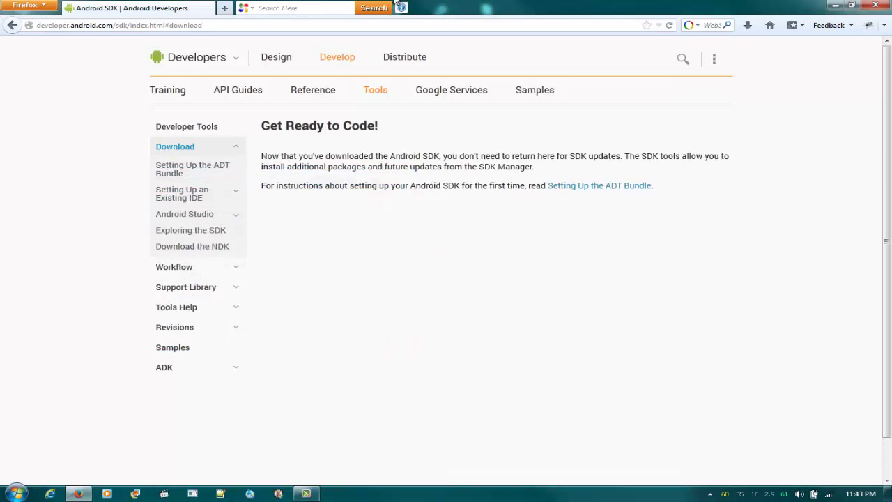
Shrink the browser window to uncover the desktop, and look inside the adt-bundle folder.
{"action": "left_click_drag", "start_coordinate": [237, 8], "coordinate": [266, 321]}
{"action": "left_click_drag", "start_coordinate": [636, 126], "coordinate": [611, 146]}
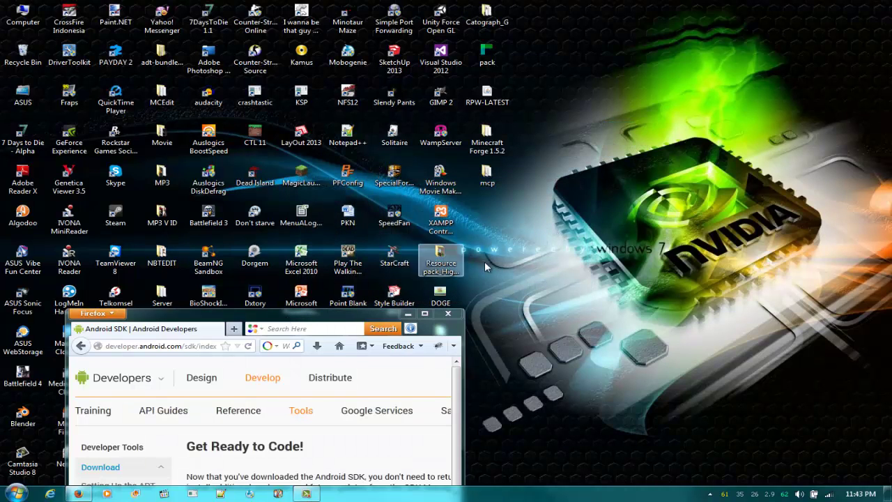
{"action": "double_click", "coordinate": [174, 57]}
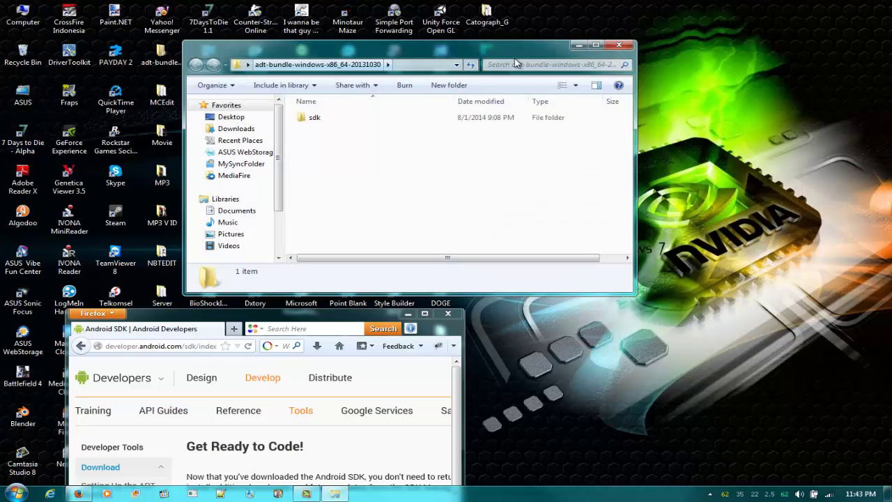
{"action": "key", "text": "alt+F4"}
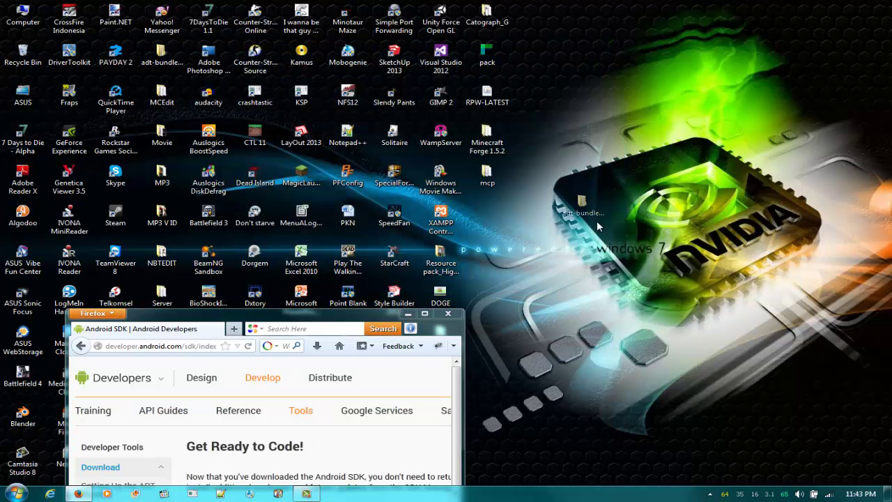
{"action": "left_click_drag", "start_coordinate": [161, 53], "coordinate": [631, 221]}
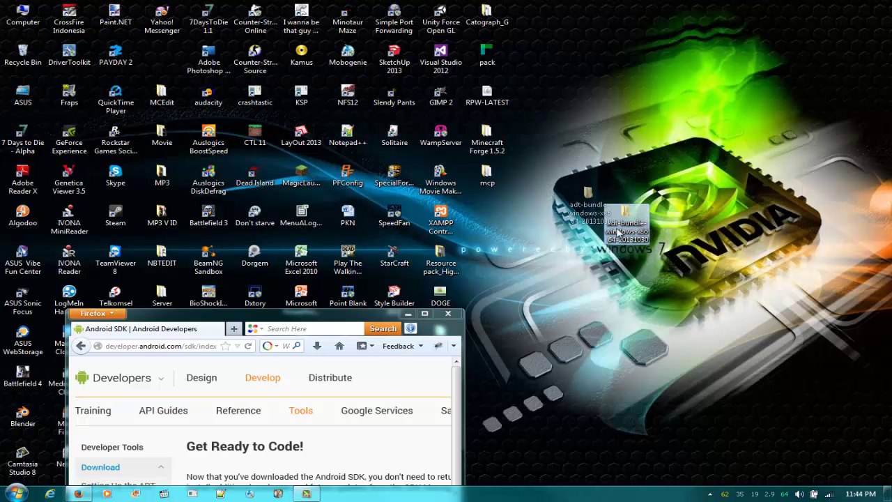
{"action": "right_click", "coordinate": [620, 220]}
{"action": "left_click", "coordinate": [621, 223]}
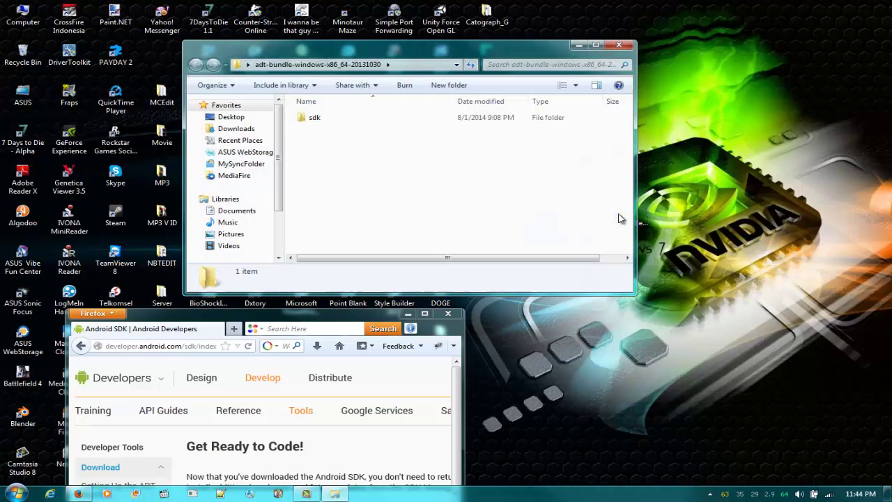
{"action": "double_click", "coordinate": [396, 116]}
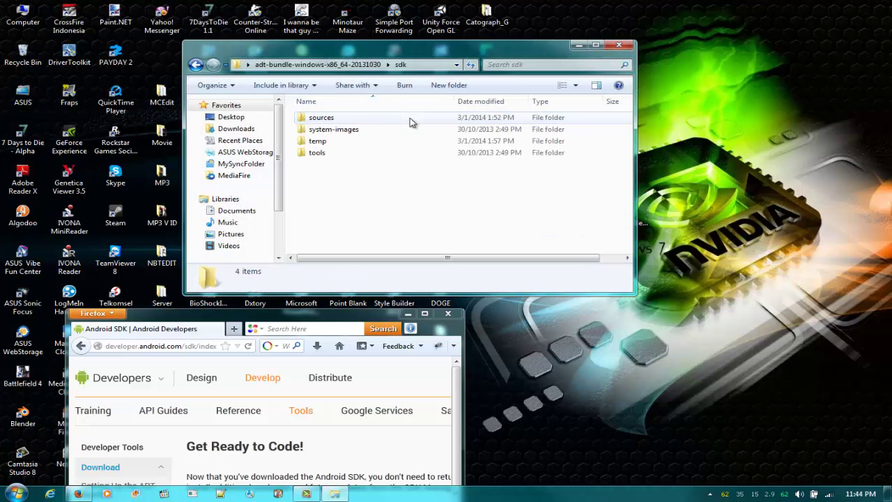
{"action": "left_click", "coordinate": [619, 45]}
{"action": "left_click_drag", "start_coordinate": [626, 216], "coordinate": [162, 57]}
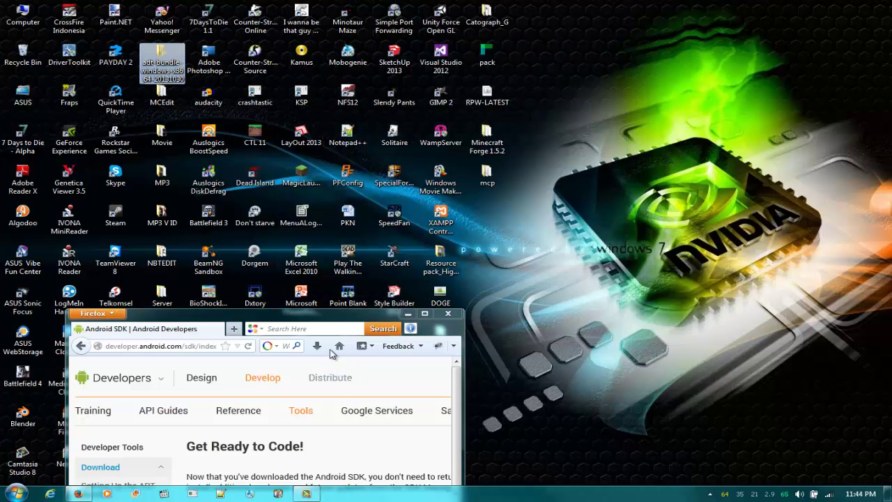
{"action": "left_click_drag", "start_coordinate": [293, 319], "coordinate": [655, 6]}
{"action": "key", "text": "super"}
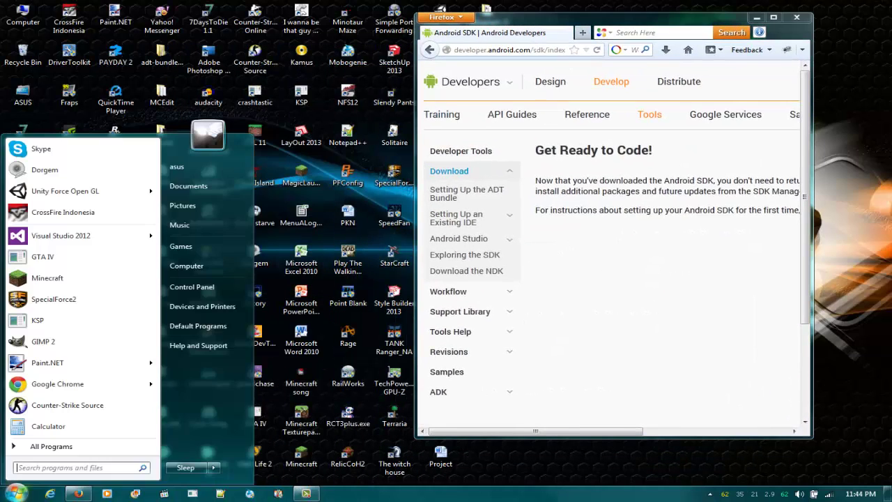
{"action": "type", "text": "5appd"}
{"action": "key", "text": "BackSpace"}
{"action": "key", "text": "BackSpace"}
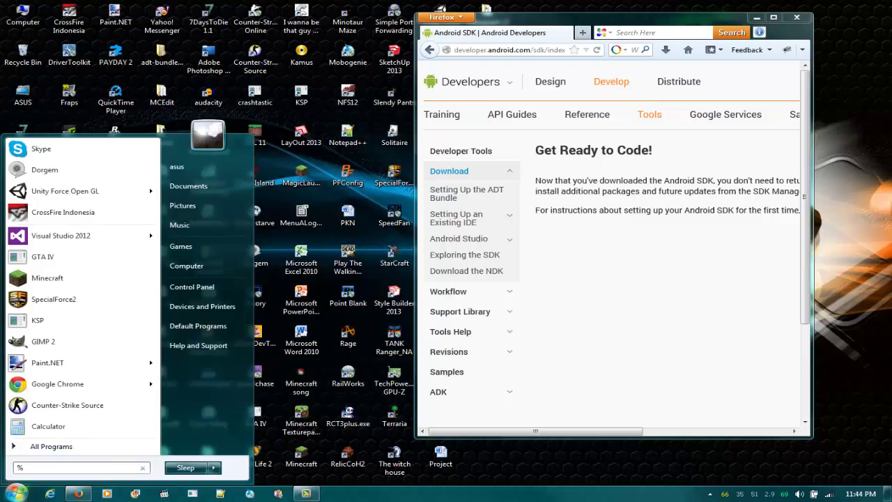
{"action": "type", "text": "app"}
{"action": "key", "text": "BackSpace"}
{"action": "key", "text": "BackSpace"}
{"action": "key", "text": "BackSpace"}
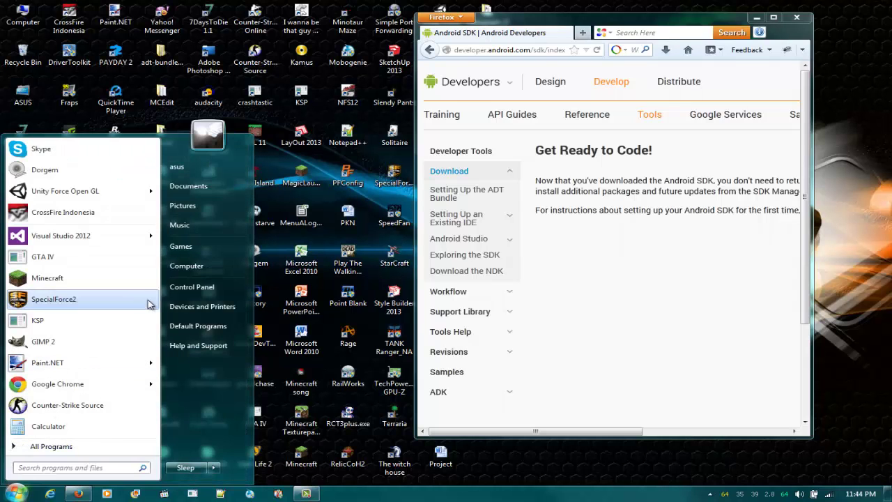
Browse to the android-sdk-windows folder in Program Files on drive C and enlarge its window to full height.
{"action": "left_click", "coordinate": [187, 265]}
{"action": "double_click", "coordinate": [352, 134]}
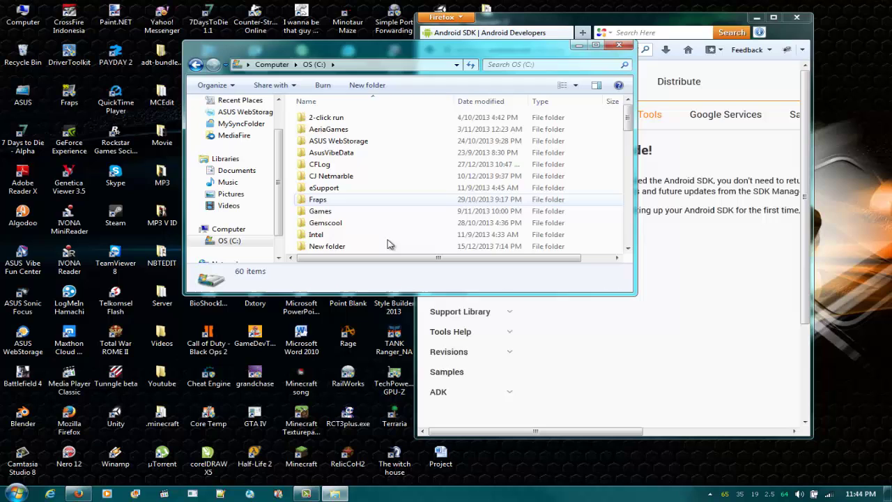
{"action": "scroll", "coordinate": [389, 243], "scroll_direction": "down", "scroll_amount": 4}
{"action": "left_click", "coordinate": [354, 165]}
{"action": "double_click", "coordinate": [354, 165]}
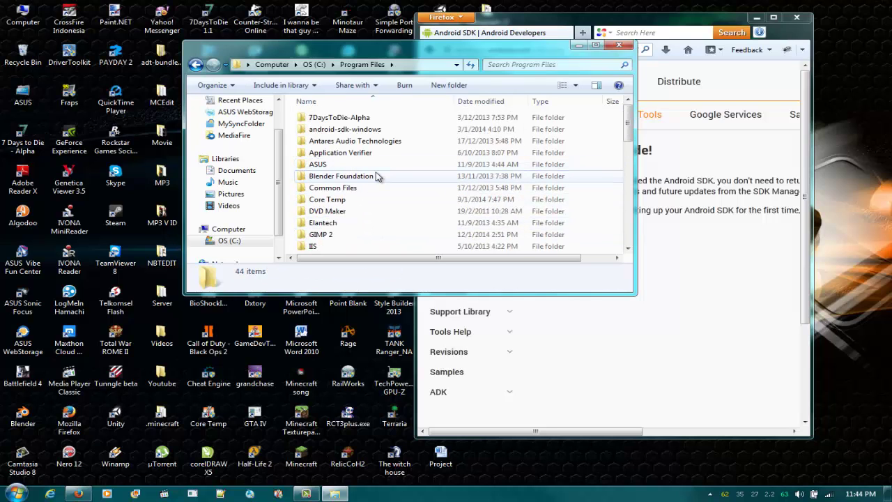
{"action": "double_click", "coordinate": [339, 128]}
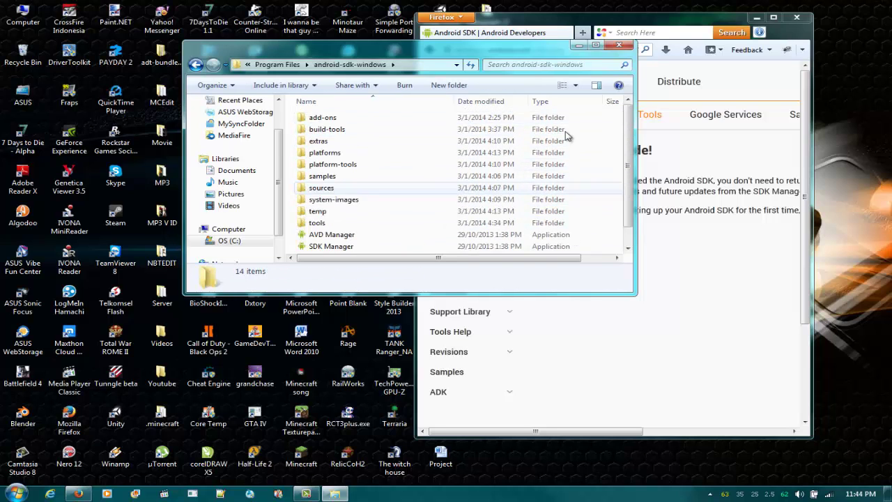
{"action": "left_click_drag", "start_coordinate": [439, 40], "coordinate": [442, 72]}
{"action": "double_click", "coordinate": [442, 71]}
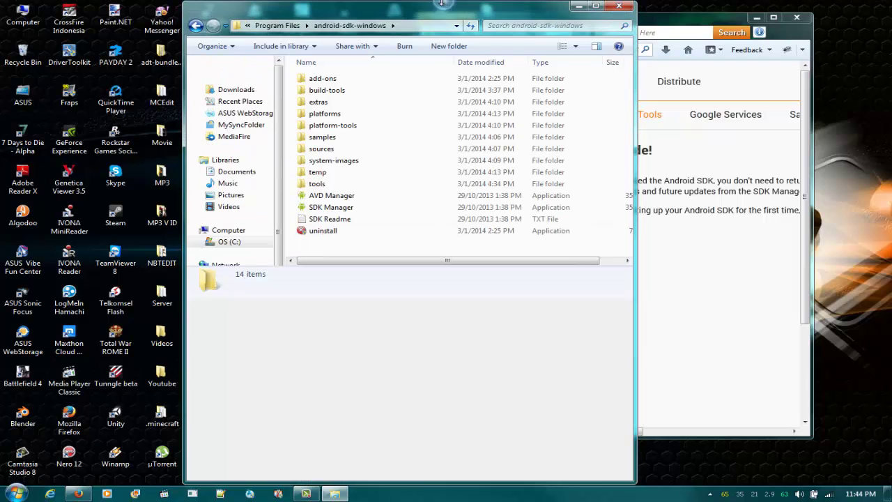
{"action": "mouse_move", "coordinate": [353, 285]}
{"action": "left_mouse_down"}
{"action": "mouse_move", "coordinate": [373, 66]}
{"action": "mouse_move", "coordinate": [362, 273]}
{"action": "left_mouse_up"}
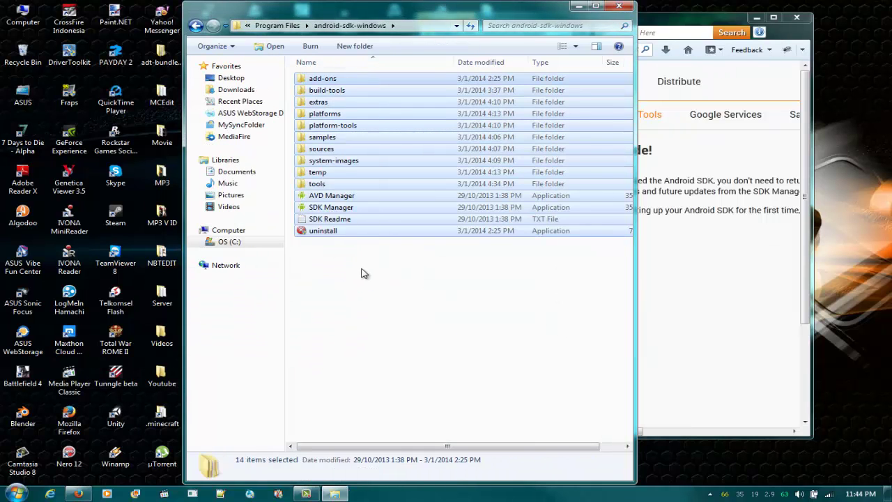
Launch the SDK Manager, review its package list from Tools to Extras, and close it.
{"action": "double_click", "coordinate": [352, 207]}
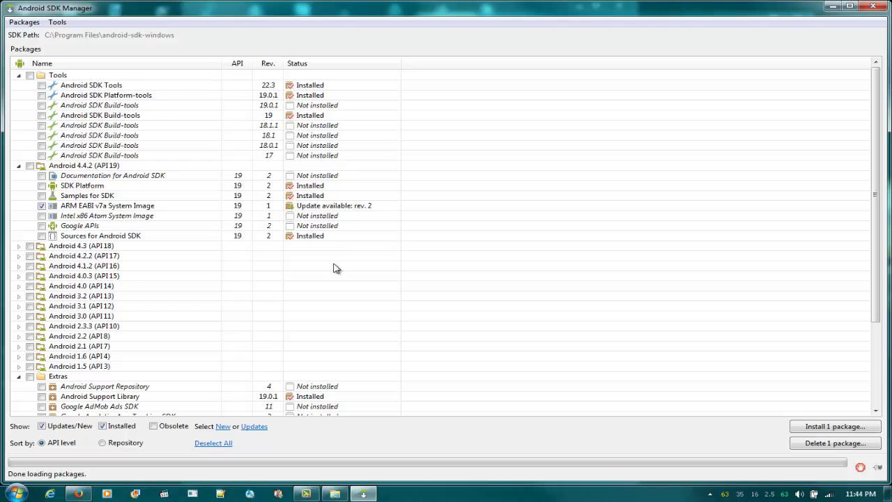
{"action": "scroll", "coordinate": [341, 360], "scroll_direction": "down", "scroll_amount": 4}
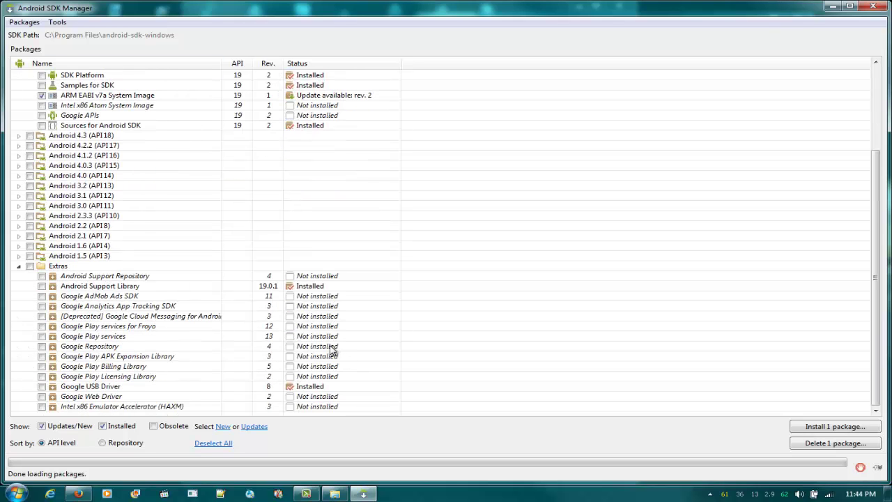
{"action": "scroll", "coordinate": [332, 351], "scroll_direction": "up", "scroll_amount": 4}
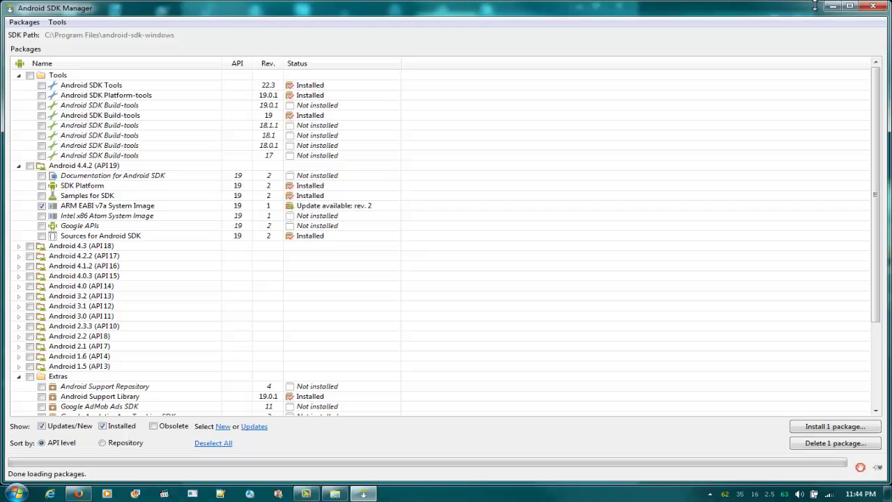
{"action": "left_click", "coordinate": [869, 8]}
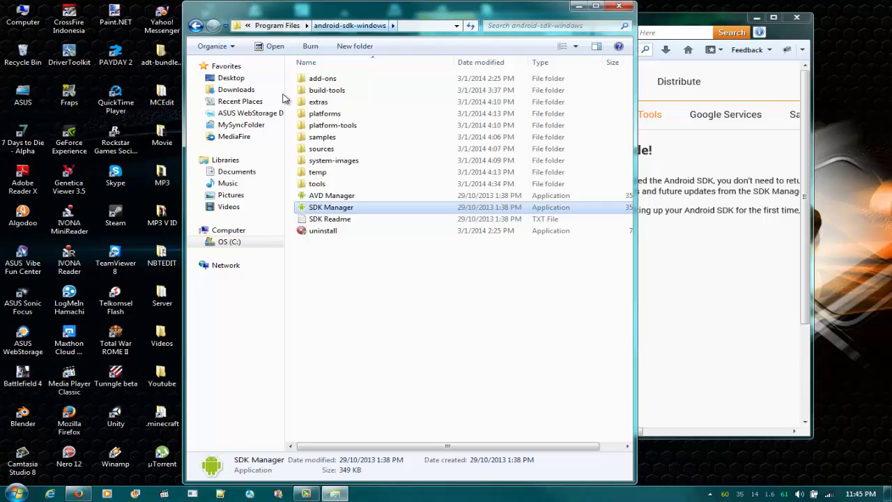
Run javac in a command prompt to check the Java compiler, review the output, and close the prompt.
{"action": "key", "text": "super"}
{"action": "type", "text": "cmd"}
{"action": "key", "text": "Return"}
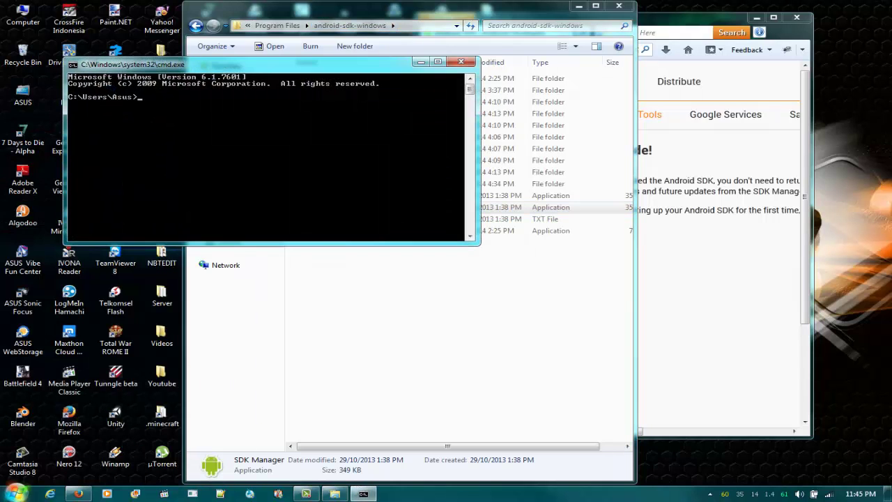
{"action": "type", "text": "javac"}
{"action": "key", "text": "Return"}
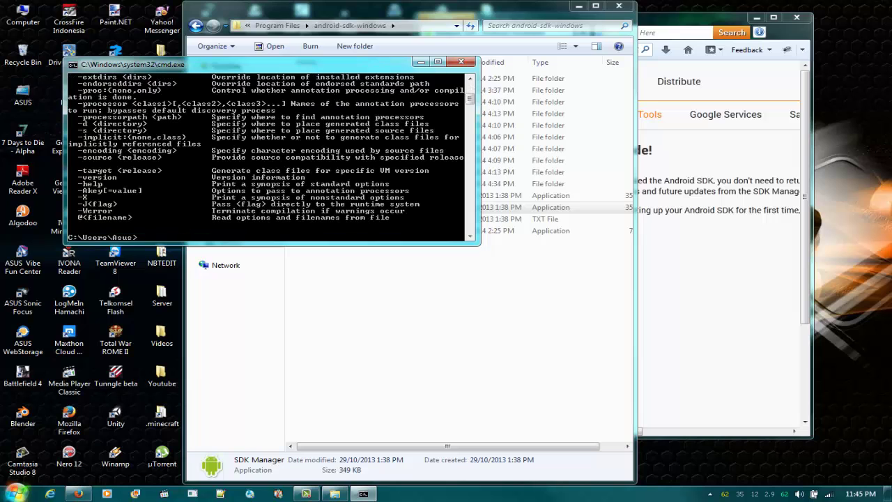
{"action": "scroll", "coordinate": [259, 178], "scroll_direction": "up", "scroll_amount": 6}
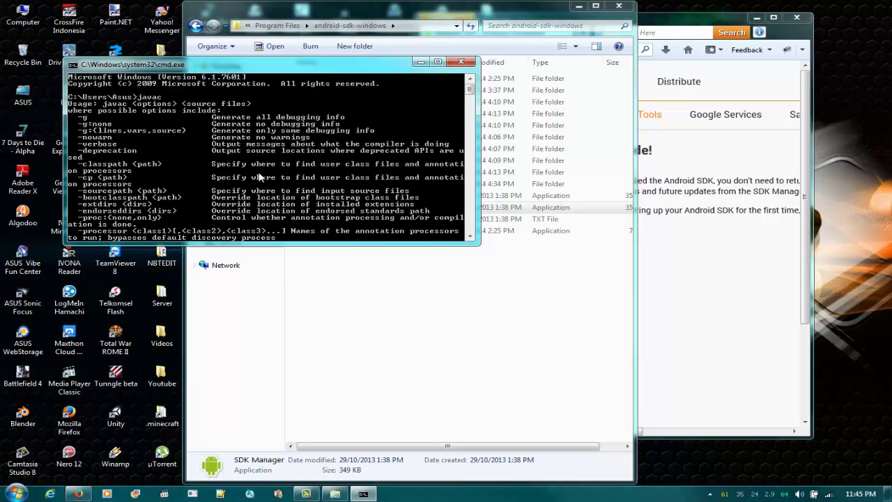
{"action": "left_click", "coordinate": [461, 61]}
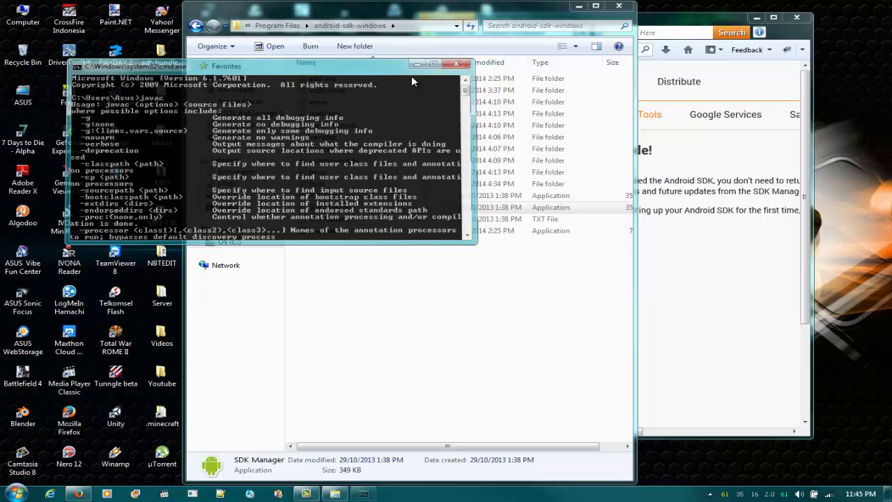
Open the Environment Variables dialog through the computer's advanced system settings.
{"action": "left_click", "coordinate": [15, 494]}
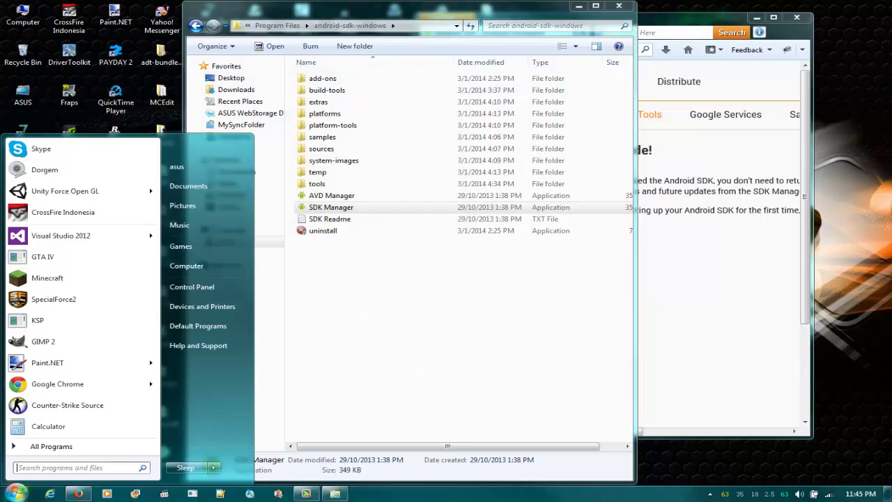
{"action": "right_click", "coordinate": [214, 267]}
{"action": "left_click", "coordinate": [255, 357]}
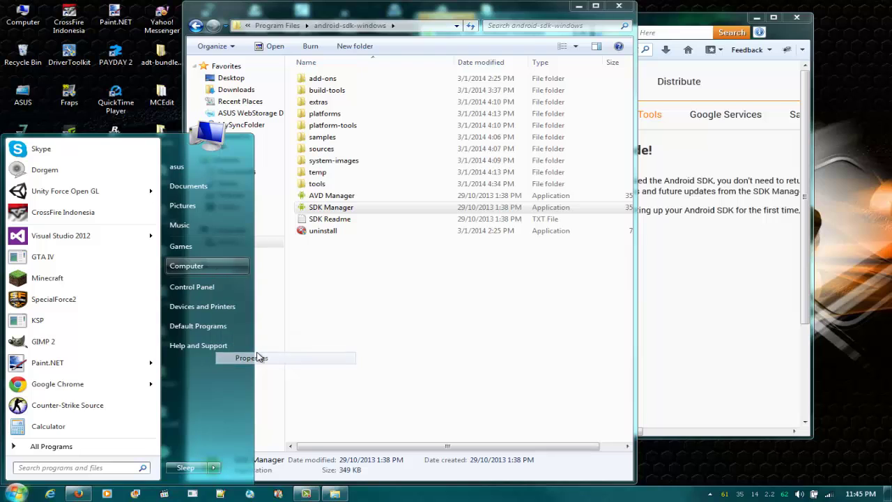
{"action": "left_click_drag", "start_coordinate": [390, 169], "coordinate": [312, 53]}
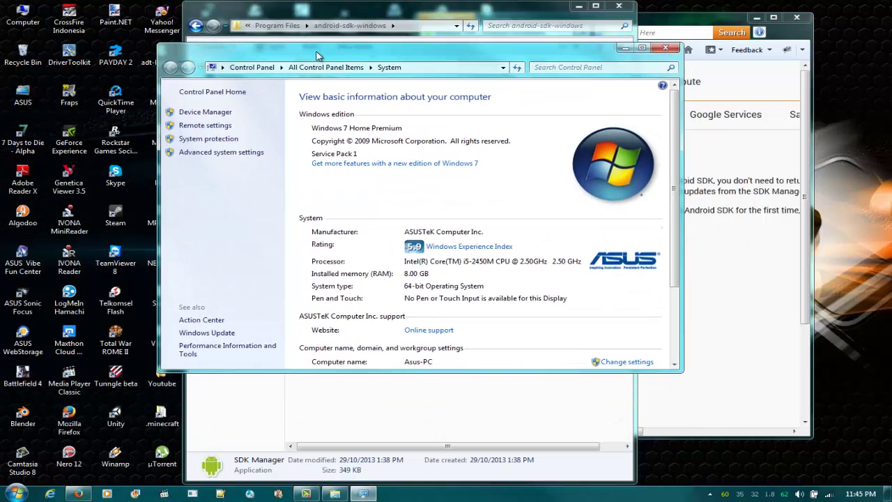
{"action": "left_click", "coordinate": [238, 149]}
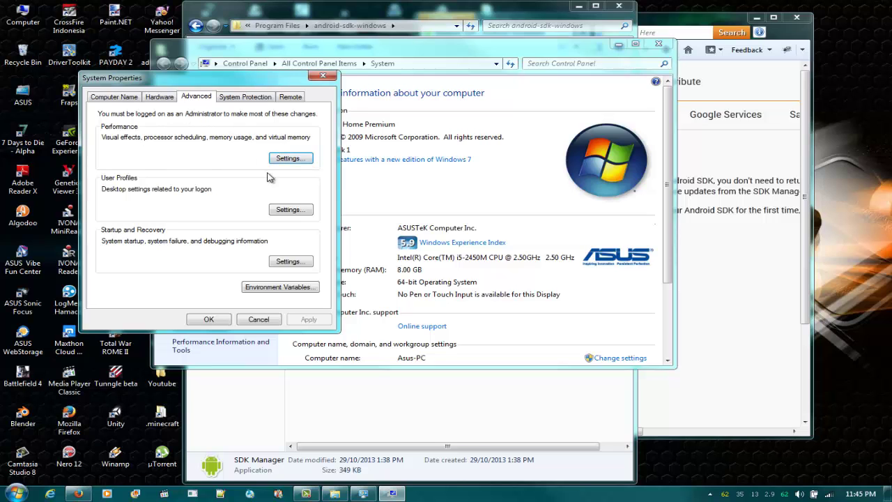
{"action": "left_click", "coordinate": [301, 288]}
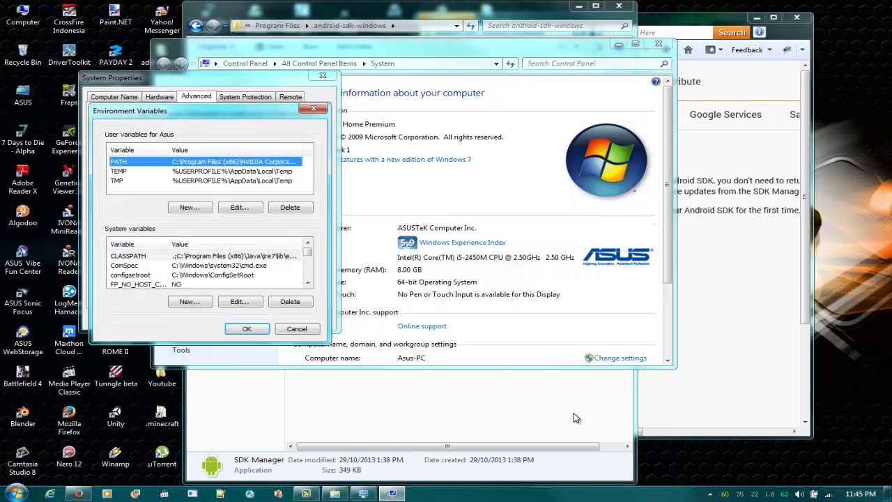
Browse to the Java\jdk1.7.0_45\bin folder in Program Files and copy its folder path.
{"action": "left_click", "coordinate": [575, 417]}
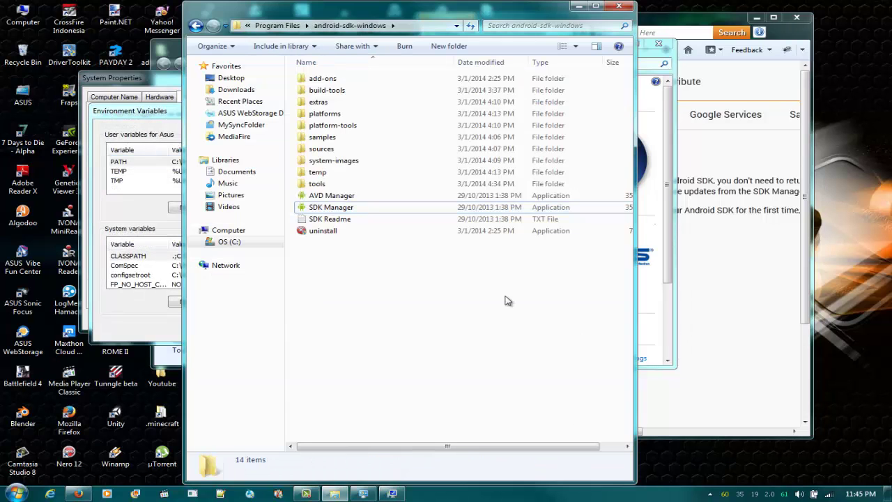
{"action": "left_click", "coordinate": [276, 26]}
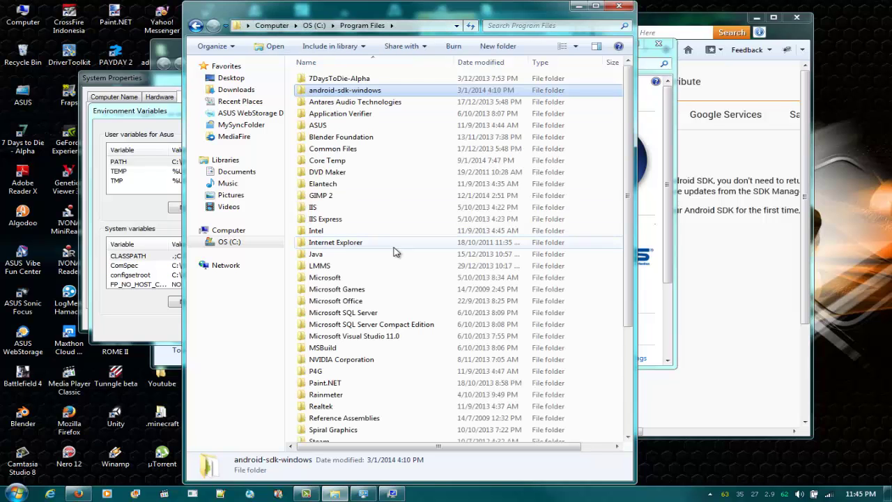
{"action": "double_click", "coordinate": [318, 255]}
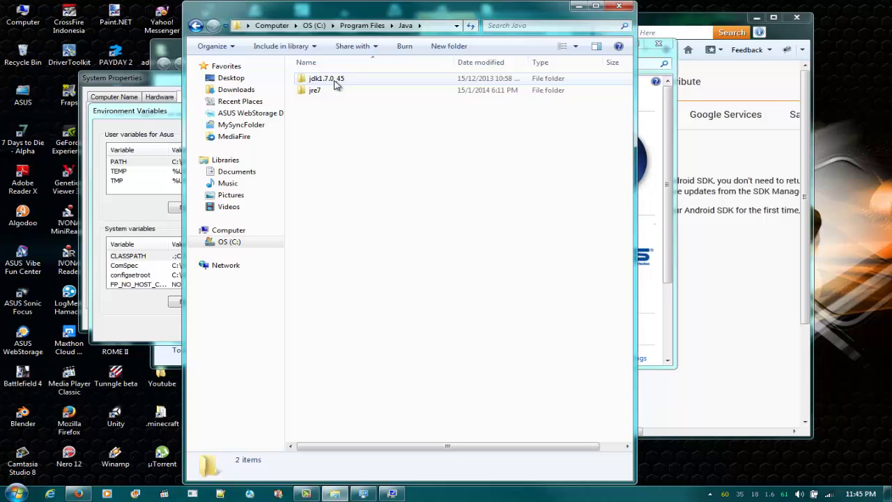
{"action": "double_click", "coordinate": [319, 79]}
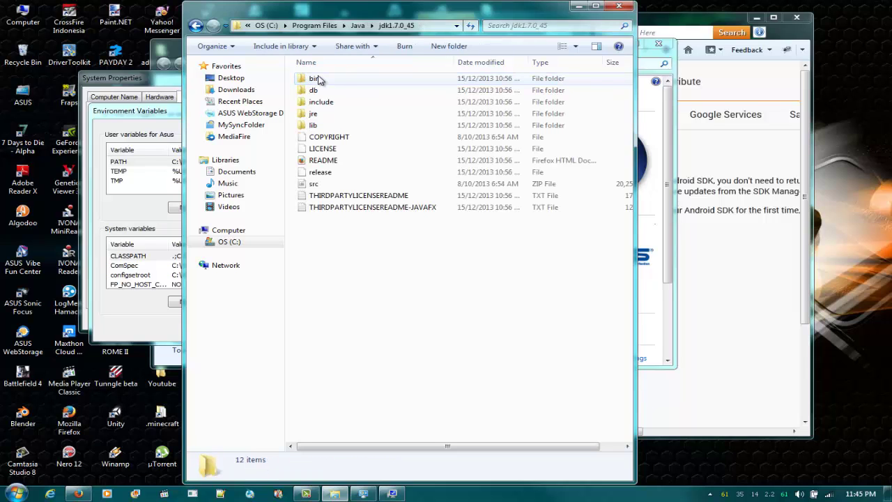
{"action": "left_click", "coordinate": [323, 82]}
{"action": "double_click", "coordinate": [322, 80]}
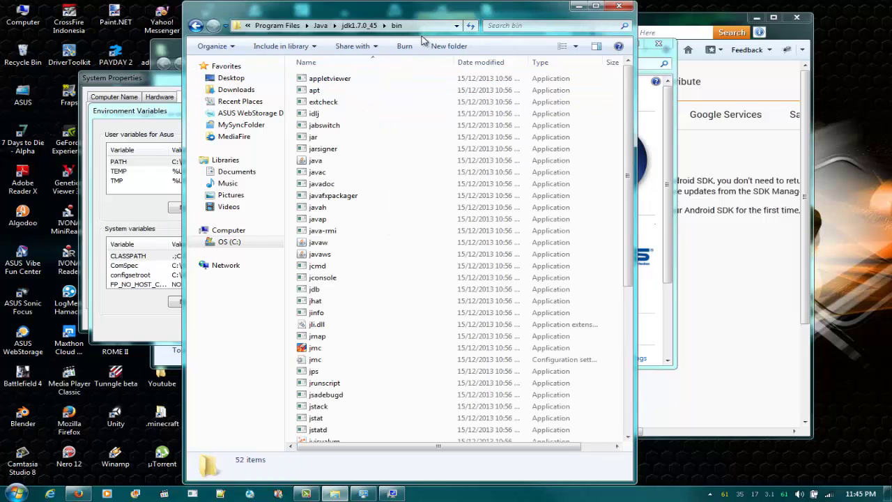
{"action": "left_click", "coordinate": [349, 26]}
{"action": "key", "text": "ctrl+c"}
Try appending a semicolon and the copied JDK bin path to the system Path variable, and cancel the Environment Variables and System Properties dialogs.
{"action": "left_click", "coordinate": [152, 222]}
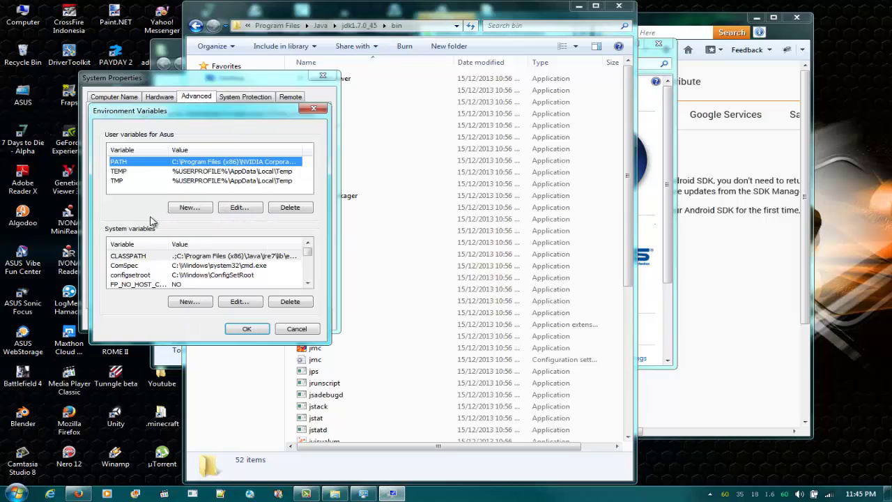
{"action": "left_click", "coordinate": [188, 277]}
{"action": "scroll", "coordinate": [203, 275], "scroll_direction": "down", "scroll_amount": 4}
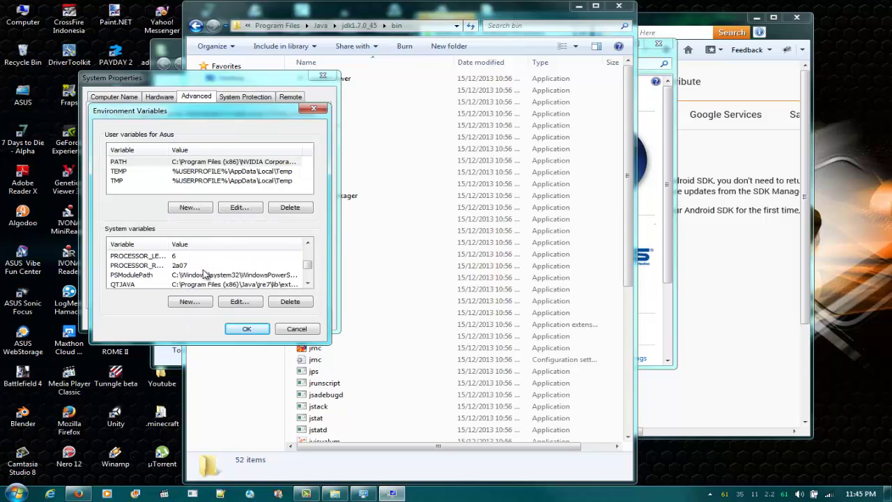
{"action": "scroll", "coordinate": [205, 275], "scroll_direction": "down", "scroll_amount": 1}
{"action": "scroll", "coordinate": [205, 275], "scroll_direction": "down", "scroll_amount": 1}
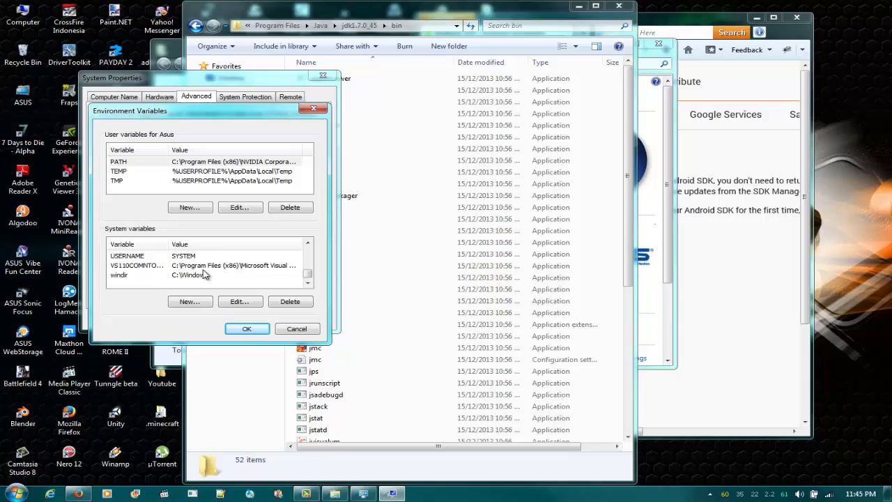
{"action": "scroll", "coordinate": [204, 275], "scroll_direction": "up", "scroll_amount": 1}
{"action": "scroll", "coordinate": [204, 275], "scroll_direction": "down", "scroll_amount": 1}
{"action": "scroll", "coordinate": [205, 275], "scroll_direction": "up", "scroll_amount": 5}
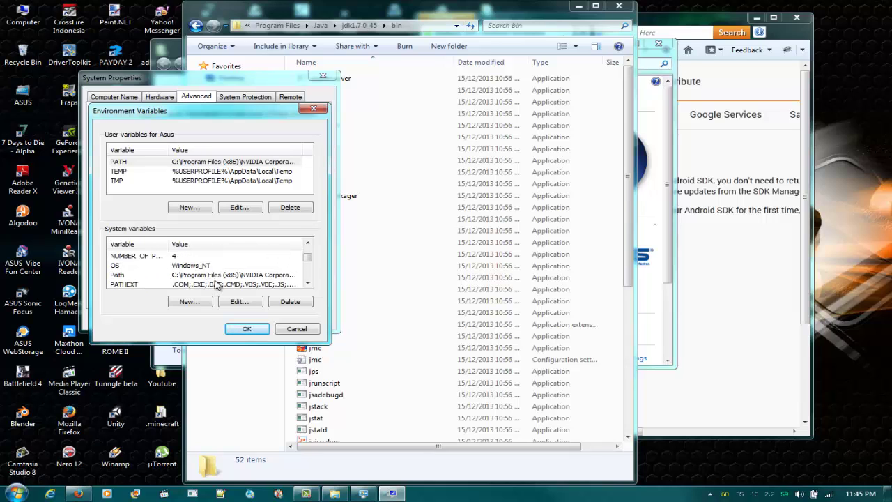
{"action": "left_click", "coordinate": [209, 275]}
{"action": "left_click", "coordinate": [239, 301]}
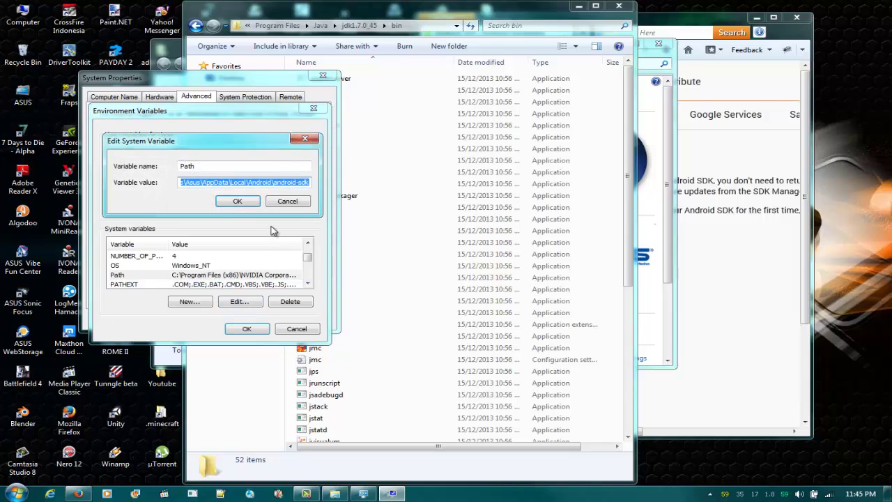
{"action": "left_click", "coordinate": [306, 182]}
{"action": "type", "text": ";"}
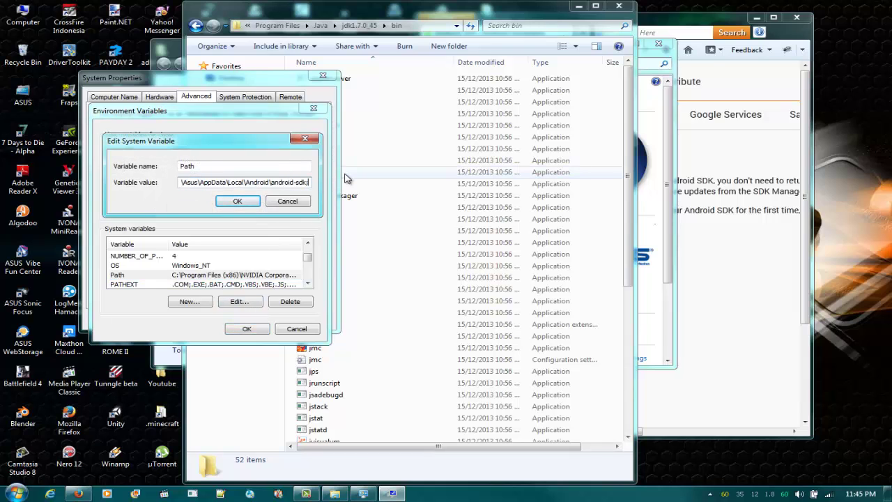
{"action": "key", "text": "ctrl+v"}
{"action": "key", "text": "Return"}
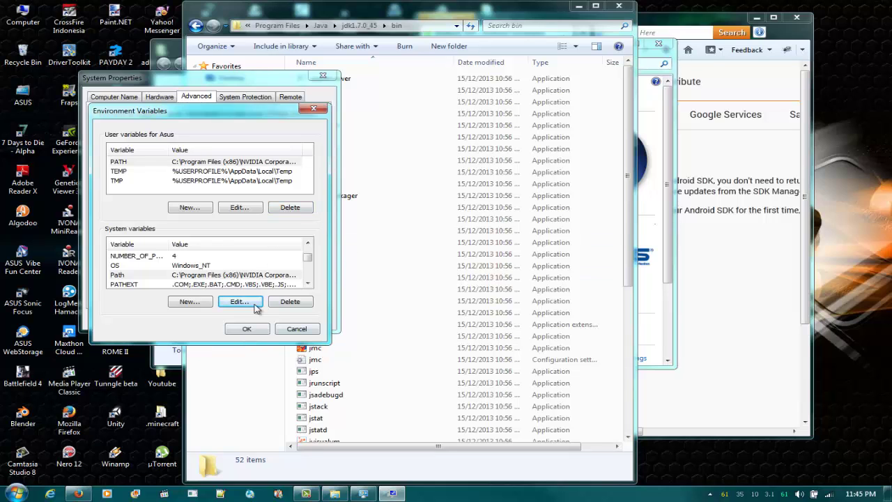
{"action": "left_click", "coordinate": [284, 332]}
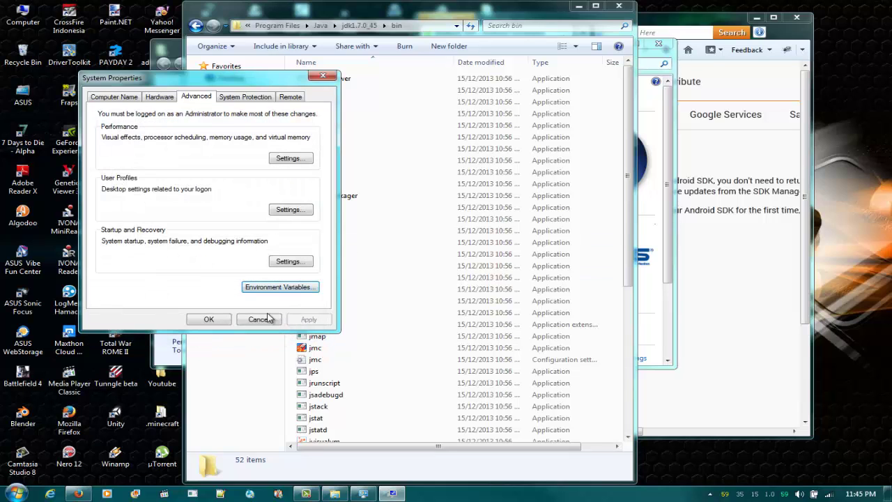
{"action": "left_click", "coordinate": [258, 319]}
Run javac in a new command prompt, read through its list of options, and close the window.
{"action": "key", "text": "super"}
{"action": "type", "text": "cmd"}
{"action": "key", "text": "Return"}
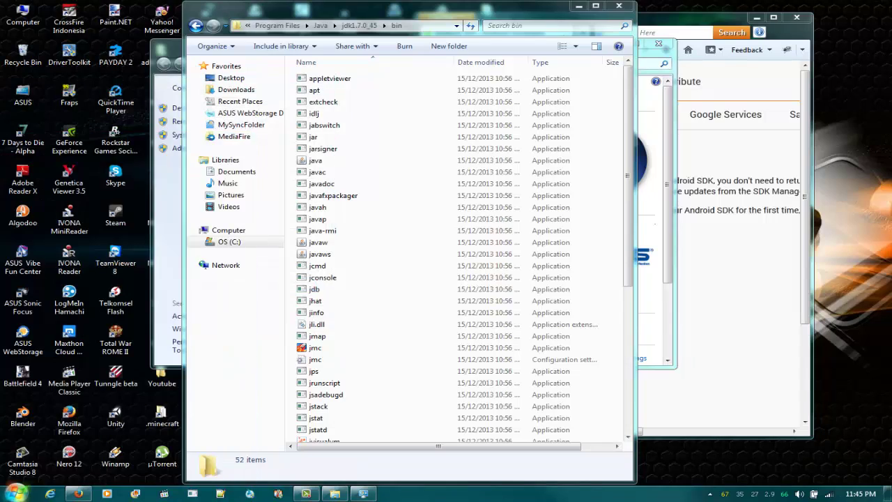
{"action": "type", "text": "javac"}
{"action": "key", "text": "Return"}
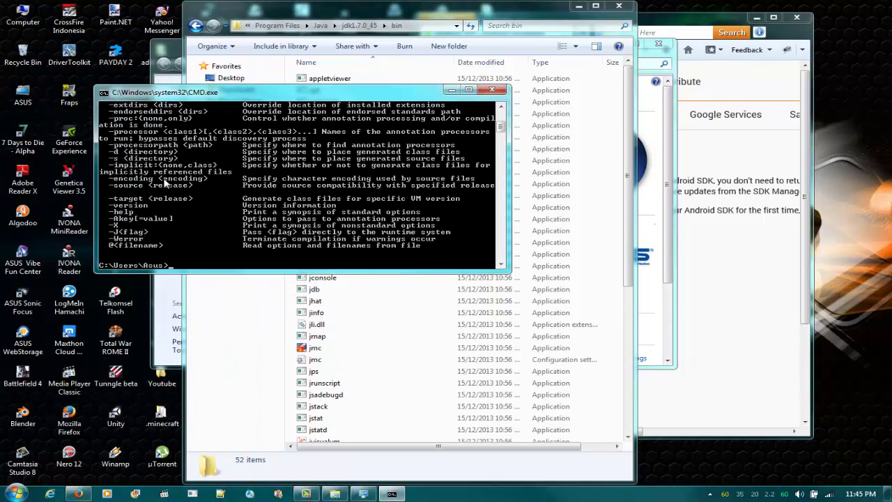
{"action": "scroll", "coordinate": [293, 203], "scroll_direction": "down", "scroll_amount": 10}
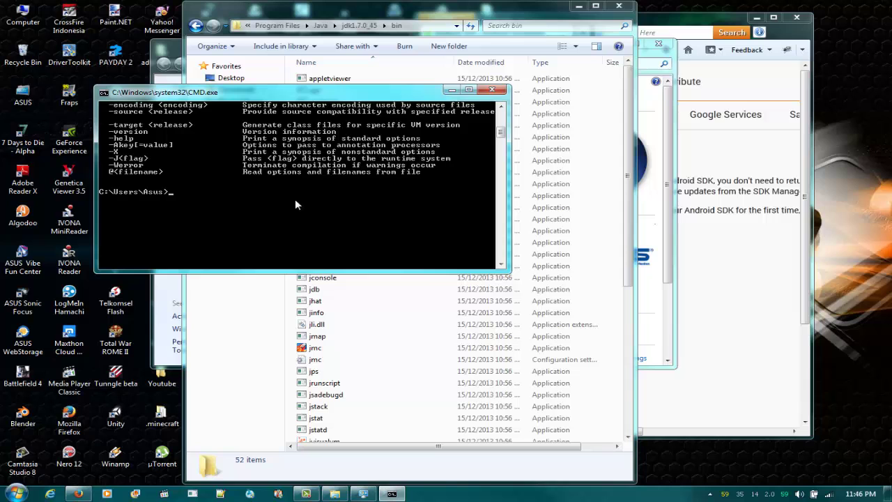
{"action": "scroll", "coordinate": [295, 199], "scroll_direction": "up", "scroll_amount": 10}
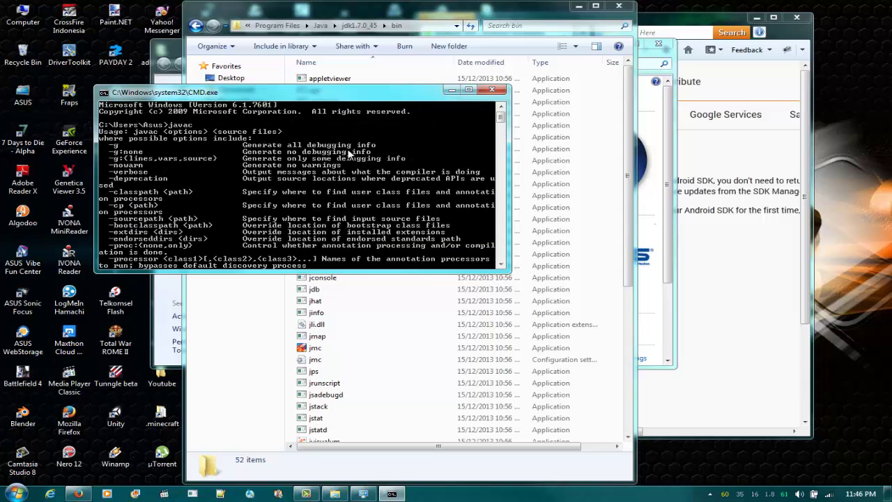
{"action": "left_click", "coordinate": [488, 92]}
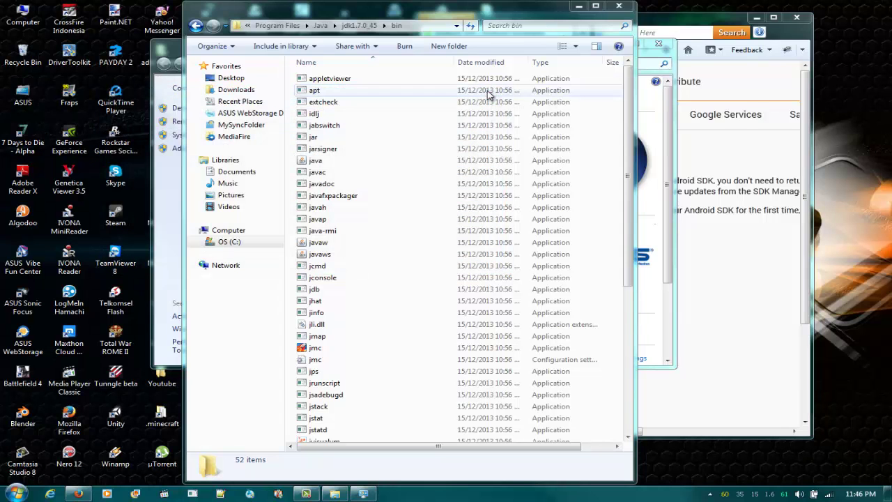
Close the JDK bin folder and System windows and open the Computer window.
{"action": "left_click", "coordinate": [619, 7]}
{"action": "key", "text": "super"}
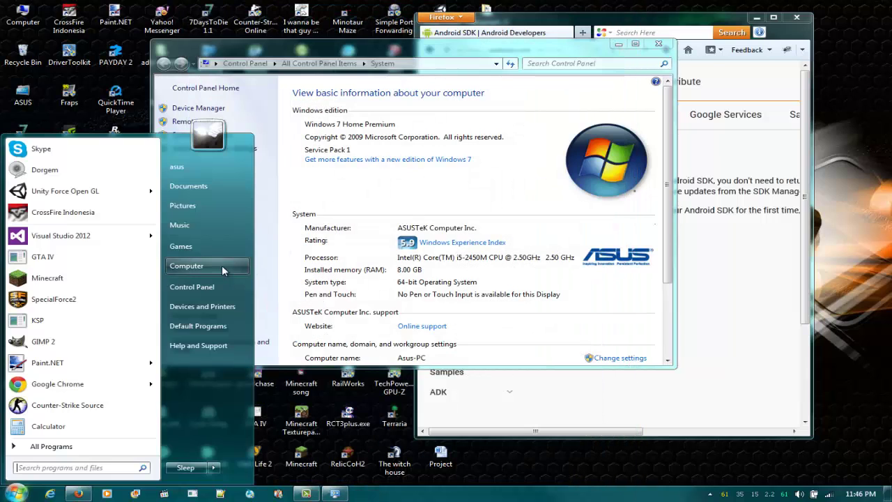
{"action": "left_click", "coordinate": [187, 266]}
{"action": "left_click", "coordinate": [658, 43]}
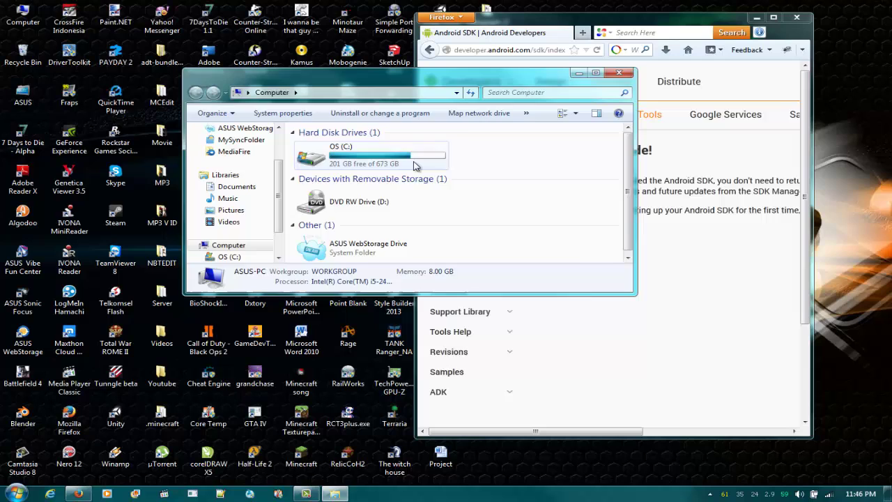
Browse drive C to the platform-tools folder of android-sdk-windows in Program Files.
{"action": "double_click", "coordinate": [415, 165]}
{"action": "scroll", "coordinate": [419, 209], "scroll_direction": "down", "scroll_amount": 15}
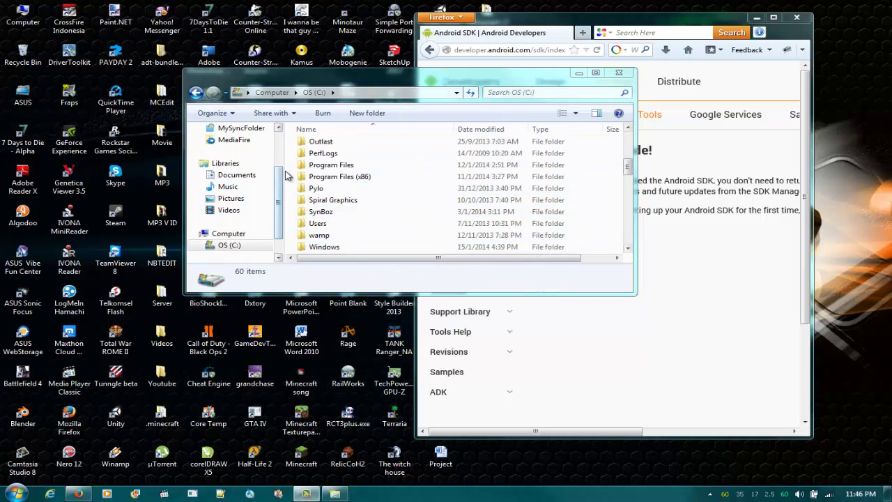
{"action": "left_click", "coordinate": [884, 200]}
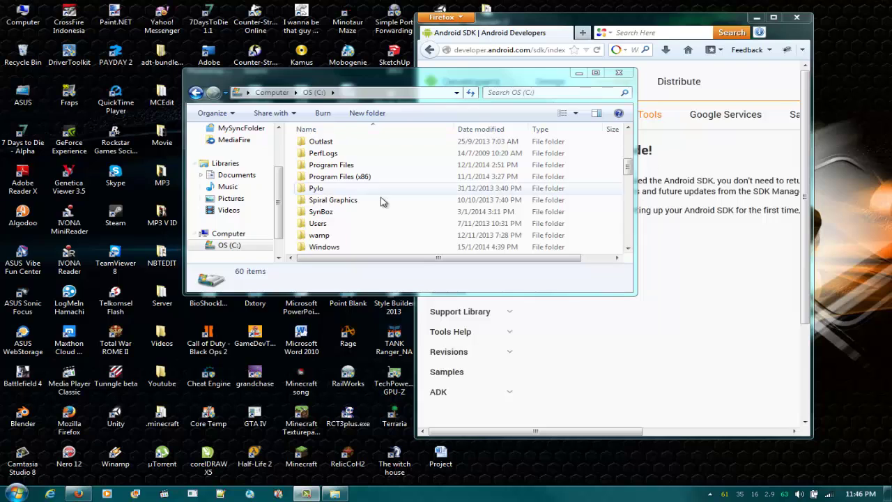
{"action": "scroll", "coordinate": [341, 209], "scroll_direction": "up", "scroll_amount": 2}
{"action": "left_click", "coordinate": [341, 225]}
{"action": "double_click", "coordinate": [335, 225]}
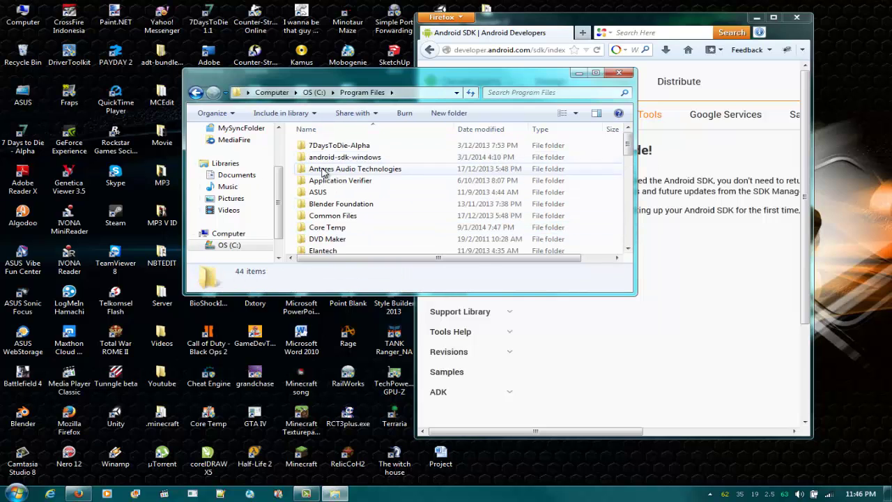
{"action": "double_click", "coordinate": [363, 154]}
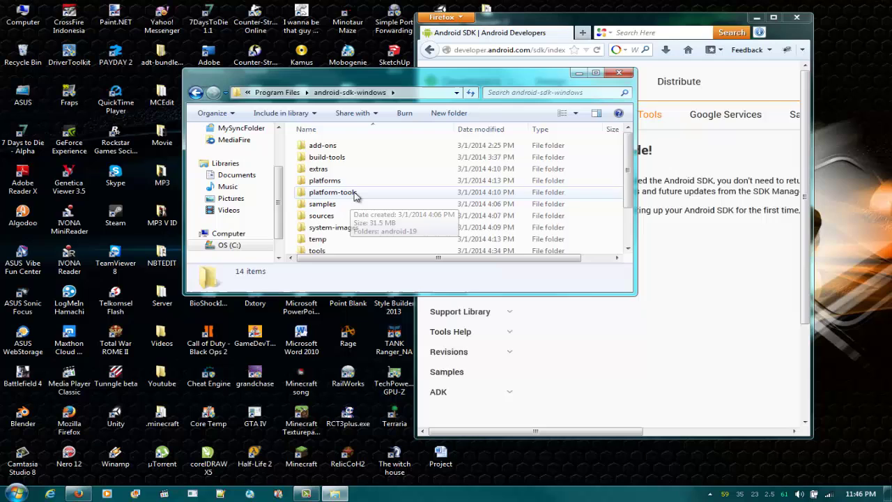
{"action": "scroll", "coordinate": [352, 199], "scroll_direction": "down", "scroll_amount": 2}
{"action": "scroll", "coordinate": [342, 205], "scroll_direction": "up", "scroll_amount": 2}
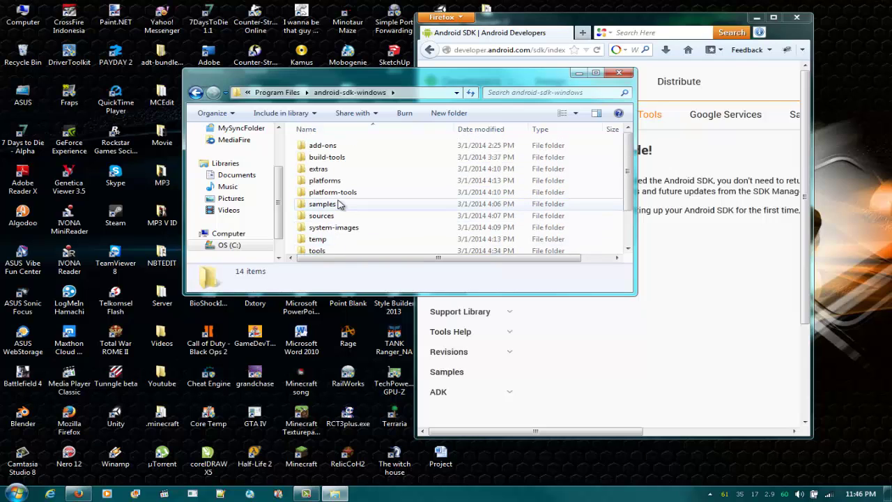
{"action": "left_click", "coordinate": [351, 196]}
{"action": "double_click", "coordinate": [351, 194]}
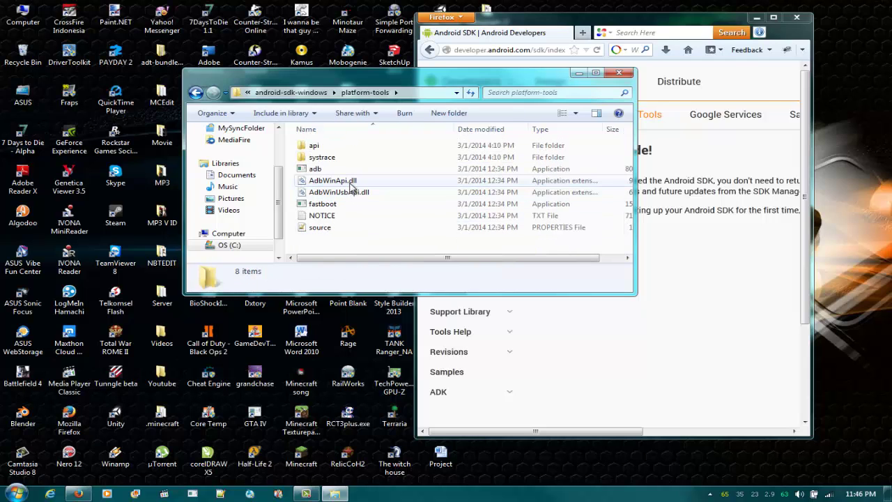
Copy the adb, AdbWinApi.dll and AdbWinUsbApi.dll files from the platform-tools folder.
{"action": "left_click", "coordinate": [327, 169]}
{"action": "left_click", "coordinate": [349, 180], "text": "ctrl"}
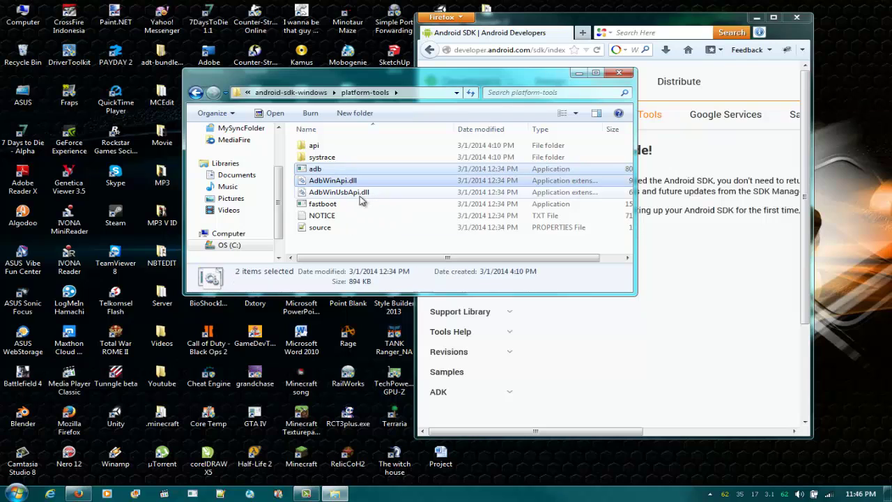
{"action": "left_click", "coordinate": [361, 195], "text": "ctrl"}
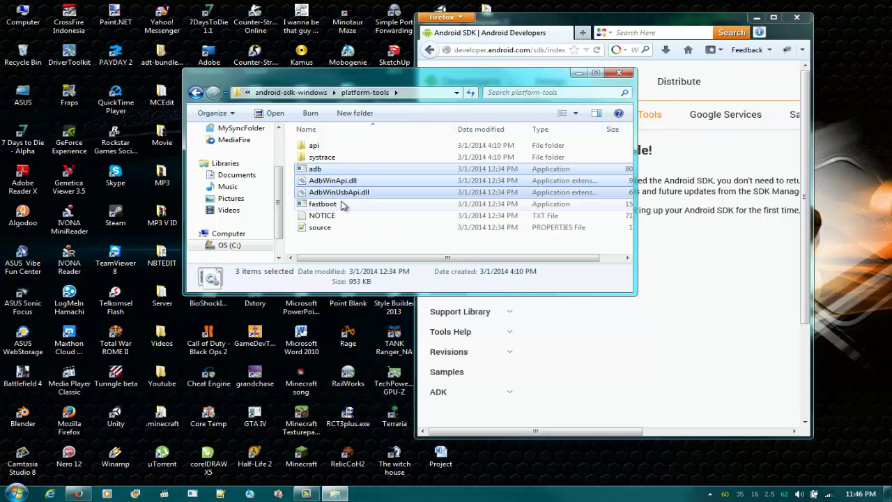
Paste the copied files into the tools folder of android-sdk-windows, replacing the existing ones, and check them in the file list.
{"action": "left_click", "coordinate": [304, 98]}
{"action": "scroll", "coordinate": [339, 229], "scroll_direction": "down", "scroll_amount": 1}
{"action": "double_click", "coordinate": [325, 204]}
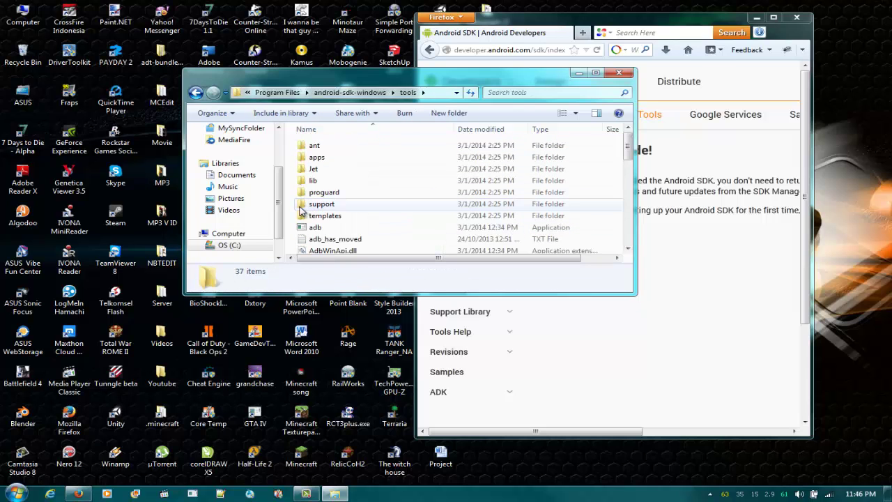
{"action": "key", "text": "ctrl+v"}
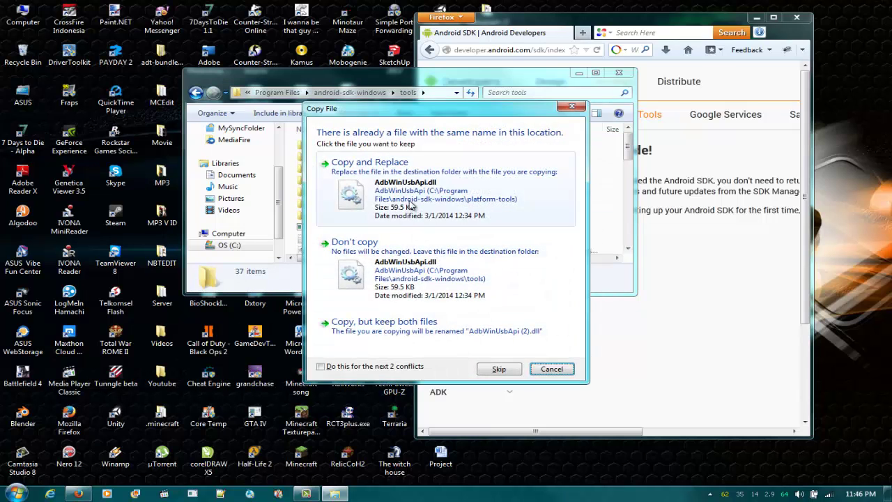
{"action": "left_click", "coordinate": [411, 204]}
{"action": "left_click", "coordinate": [411, 205]}
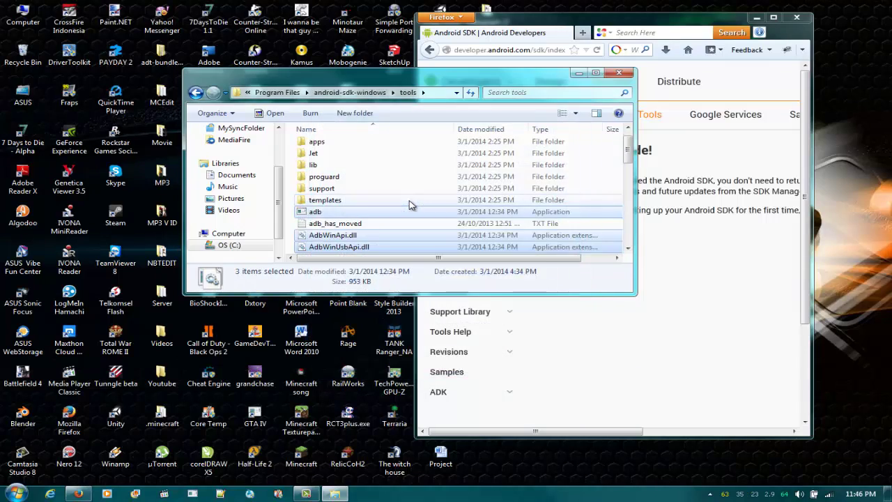
{"action": "scroll", "coordinate": [390, 216], "scroll_direction": "down", "scroll_amount": 2}
{"action": "scroll", "coordinate": [366, 209], "scroll_direction": "up", "scroll_amount": 2}
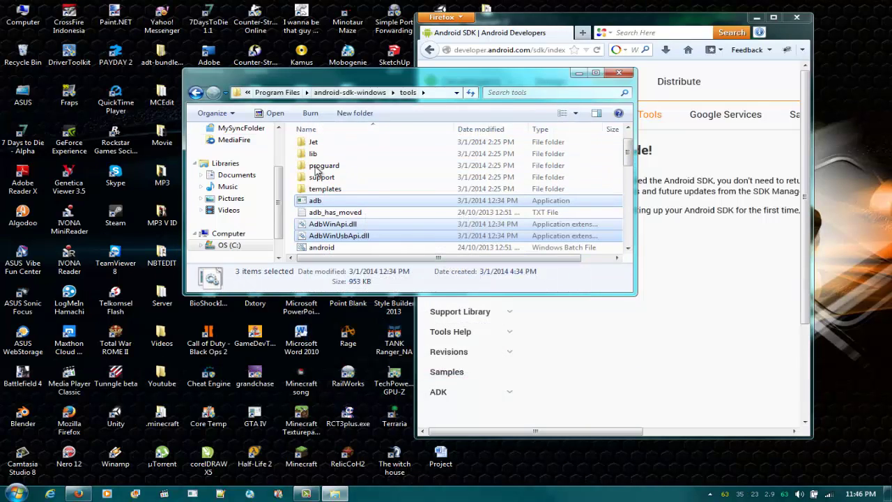
{"action": "scroll", "coordinate": [418, 220], "scroll_direction": "down", "scroll_amount": 2}
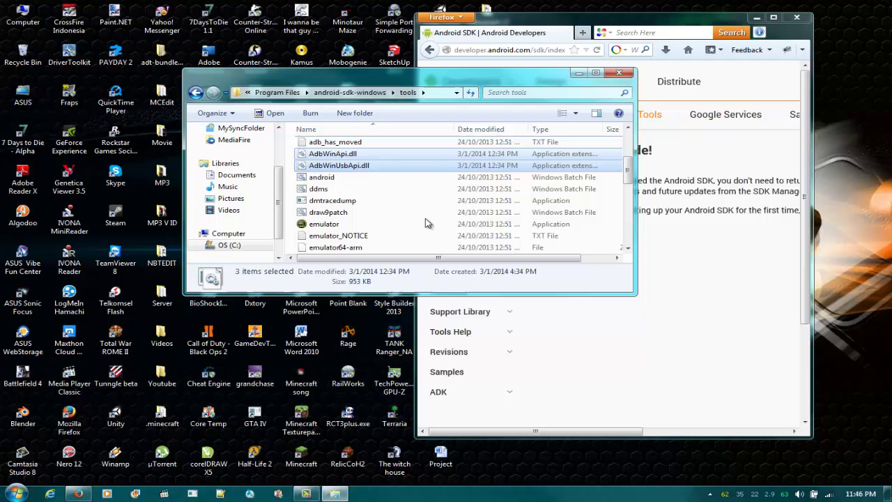
{"action": "scroll", "coordinate": [427, 223], "scroll_direction": "up", "scroll_amount": 3}
Open a command prompt and change its directory to C:\Program Files\android-sdk-windows\tools.
{"action": "left_click", "coordinate": [16, 494]}
{"action": "left_click", "coordinate": [15, 494]}
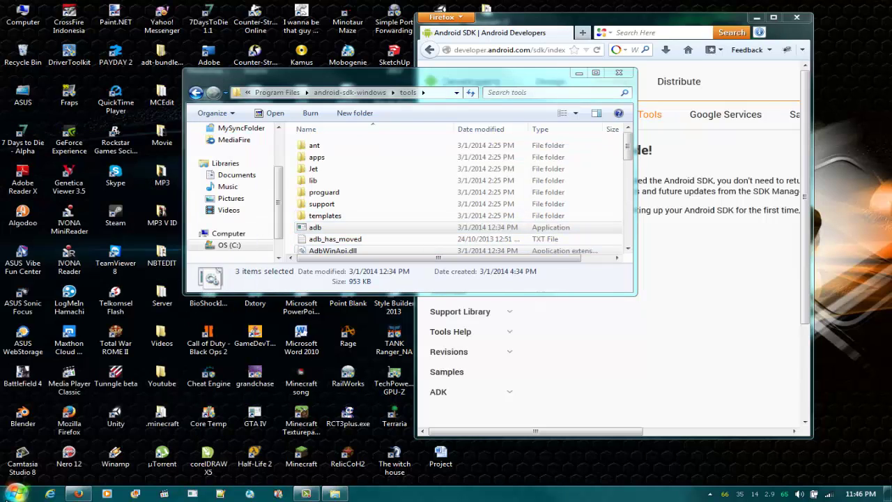
{"action": "type", "text": "cd"}
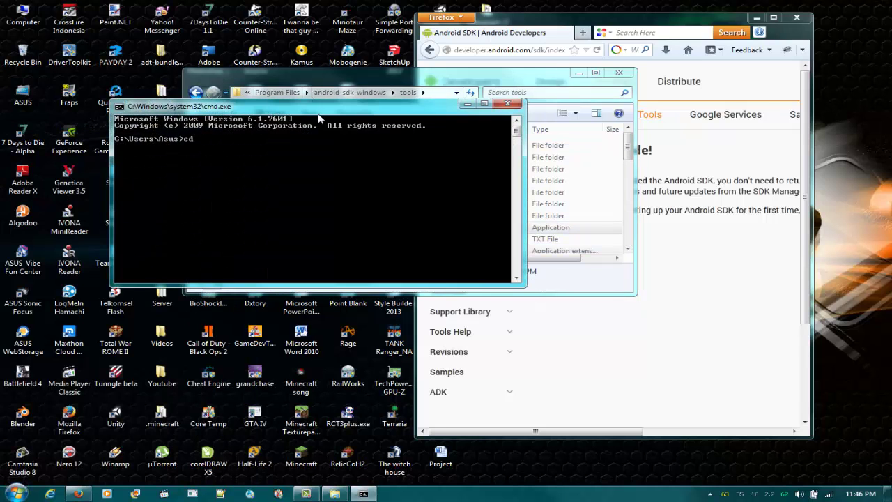
{"action": "left_click_drag", "start_coordinate": [319, 109], "coordinate": [424, 289]}
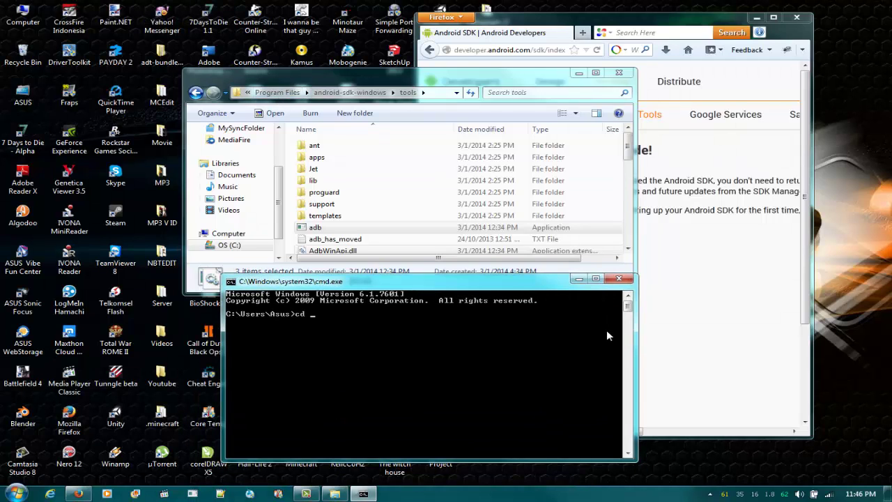
{"action": "type", "text": "C:\\"}
{"action": "left_click", "coordinate": [437, 92]}
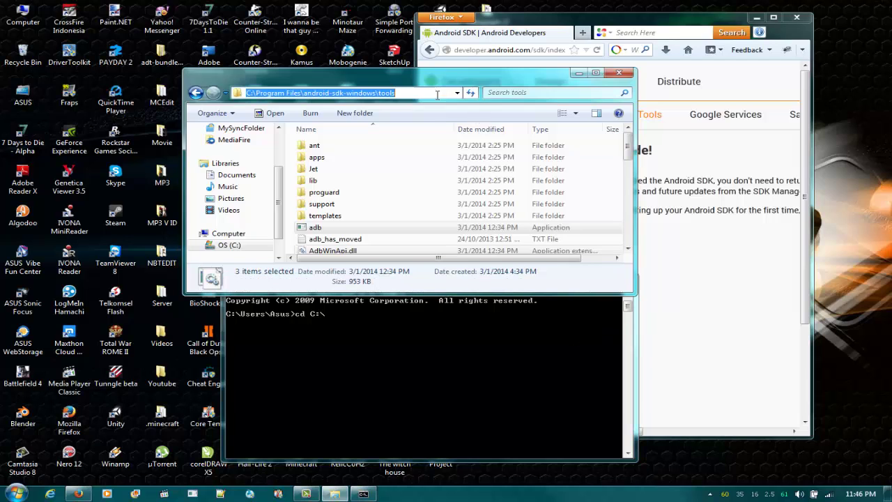
{"action": "left_click", "coordinate": [483, 391]}
{"action": "type", "text": "Program Files\\"}
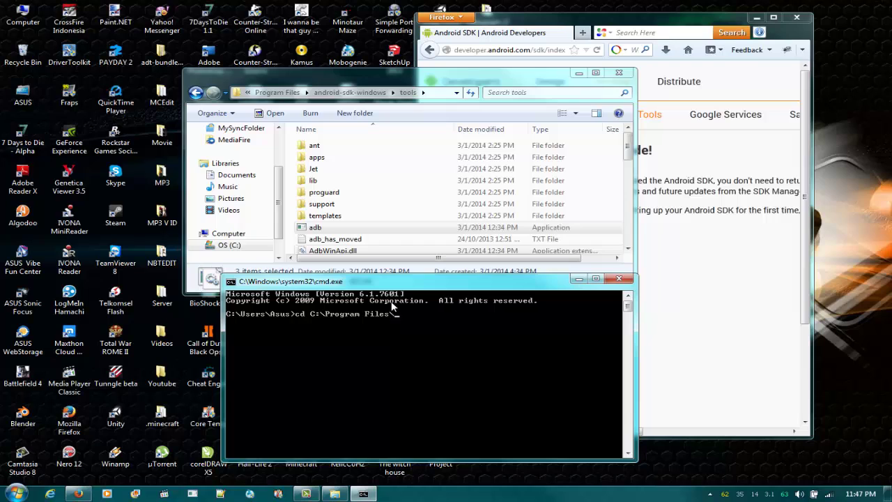
{"action": "type", "text": "android-sdk-windows\\tools"}
{"action": "key", "text": "Return"}
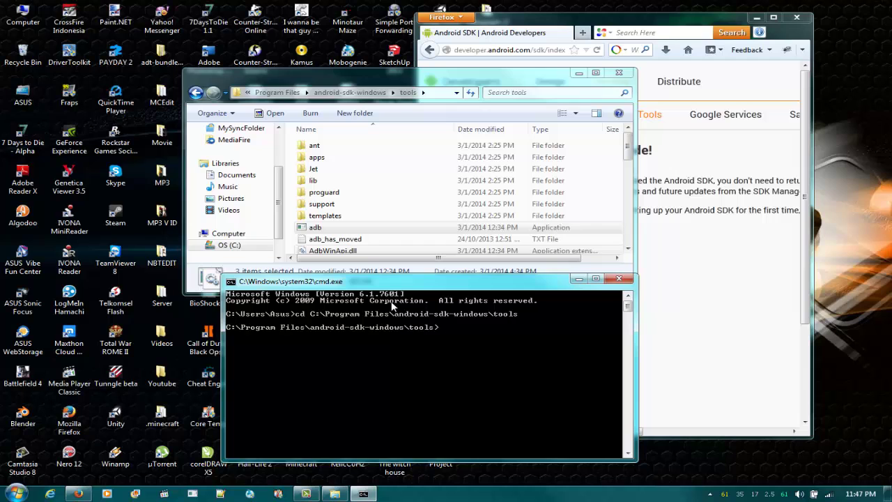
Run adb in the tools directory and review its help output back to the beginning.
{"action": "type", "text": "adb"}
{"action": "key", "text": "Return"}
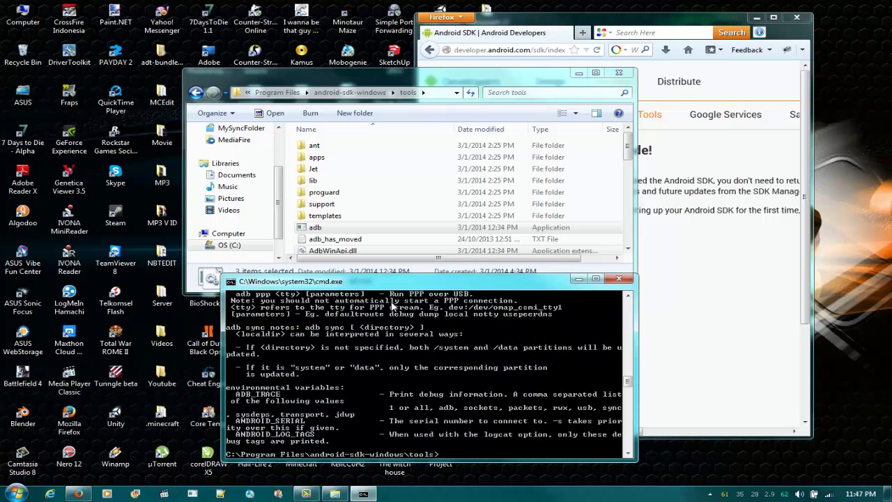
{"action": "scroll", "coordinate": [390, 390], "scroll_direction": "up", "scroll_amount": 8}
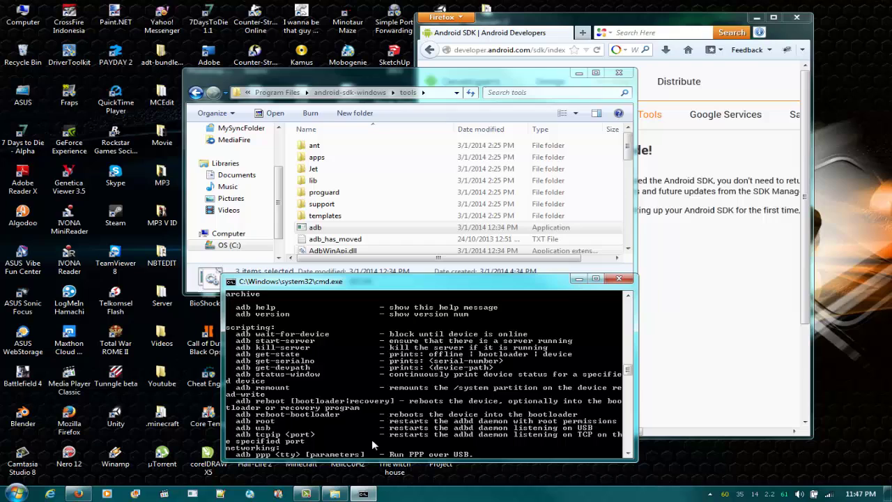
{"action": "scroll", "coordinate": [351, 371], "scroll_direction": "up", "scroll_amount": 10}
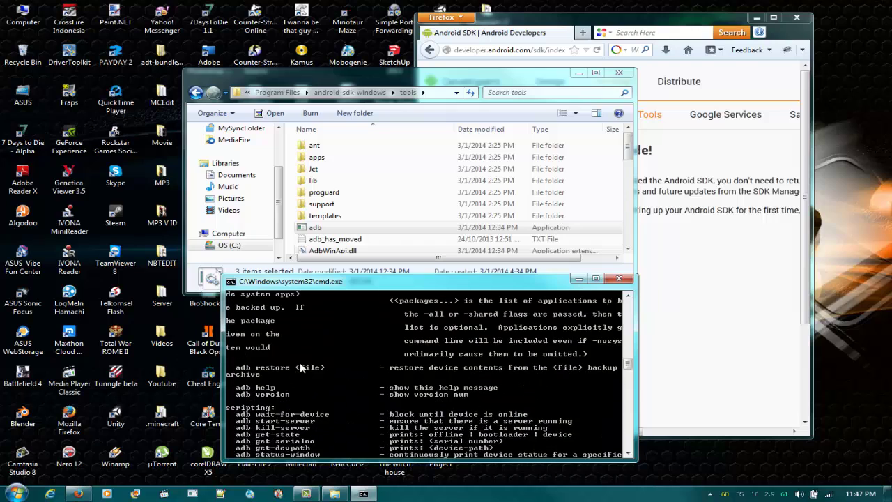
{"action": "scroll", "coordinate": [382, 375], "scroll_direction": "up", "scroll_amount": 10}
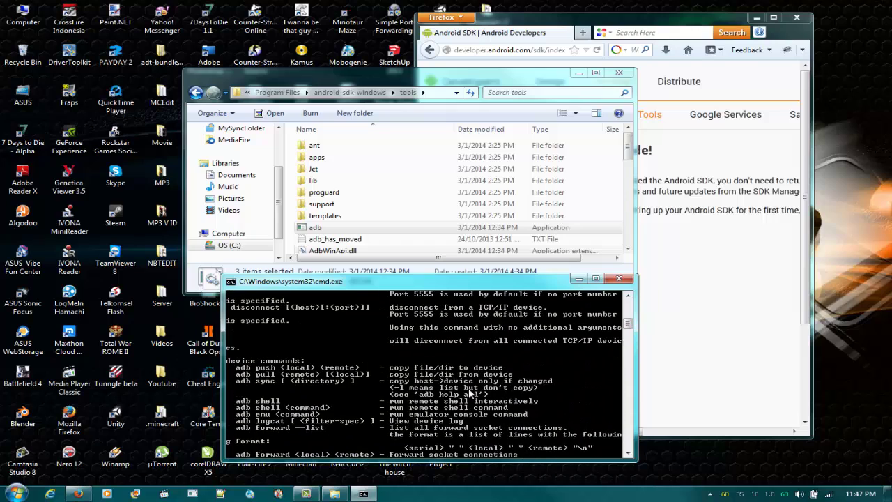
{"action": "scroll", "coordinate": [471, 394], "scroll_direction": "up", "scroll_amount": 5}
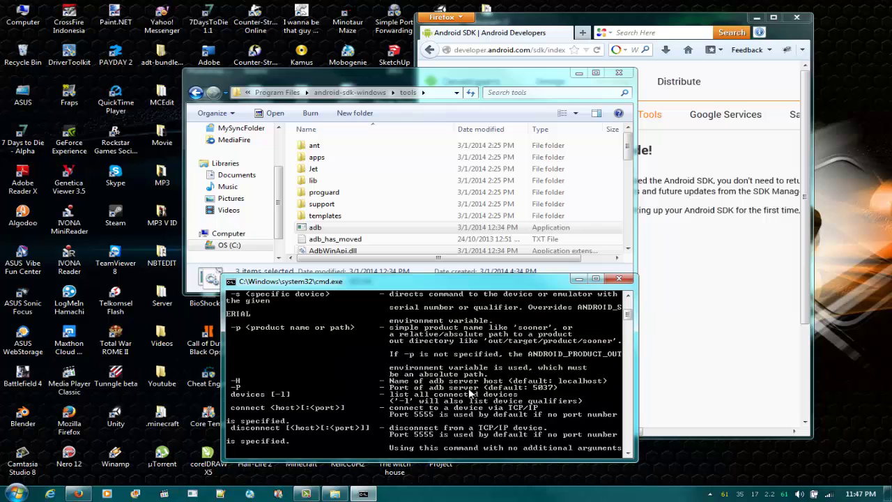
{"action": "scroll", "coordinate": [470, 394], "scroll_direction": "up", "scroll_amount": 5}
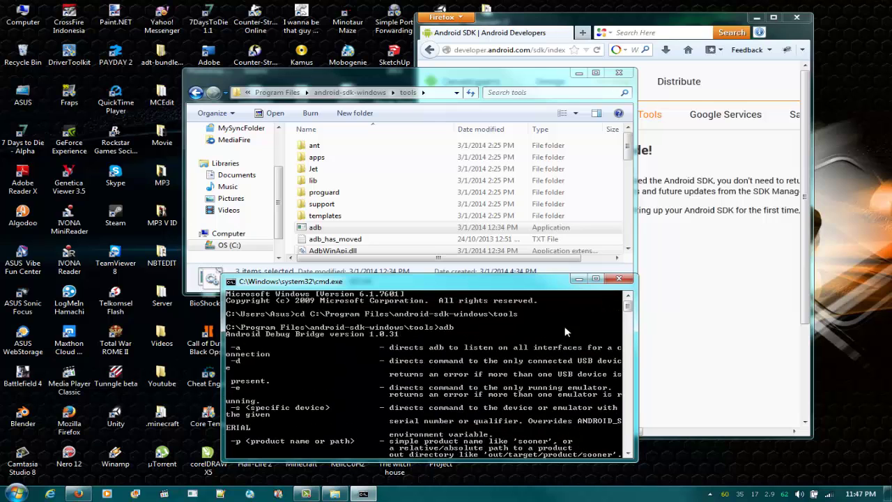
Close the command prompt, the tools folder and the Firefox window.
{"action": "left_click", "coordinate": [619, 278]}
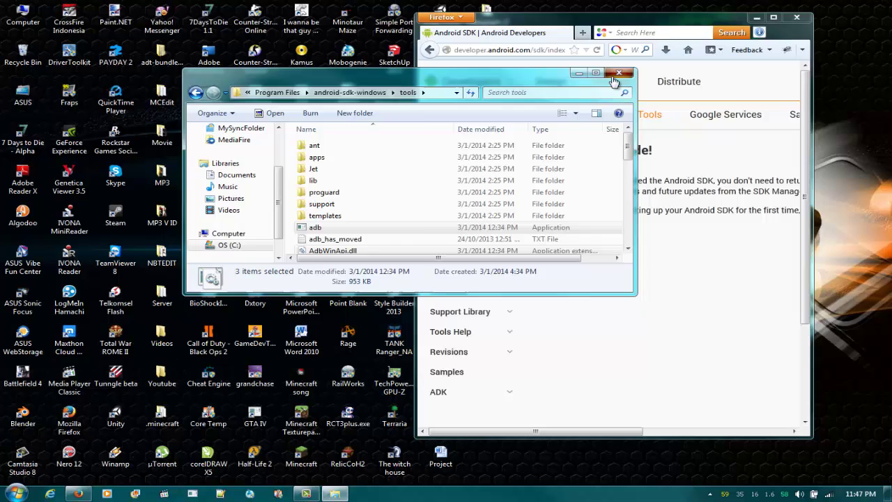
{"action": "left_click", "coordinate": [619, 72]}
{"action": "left_click", "coordinate": [792, 19]}
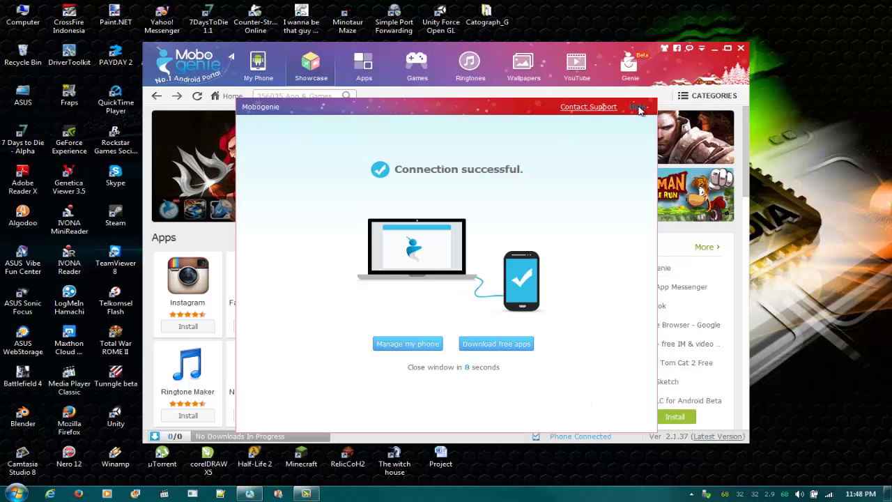
Dismiss Mobogenie's connection message, view the connected phone's overview page and minimize the window.
{"action": "left_click", "coordinate": [638, 107]}
{"action": "left_click", "coordinate": [258, 68]}
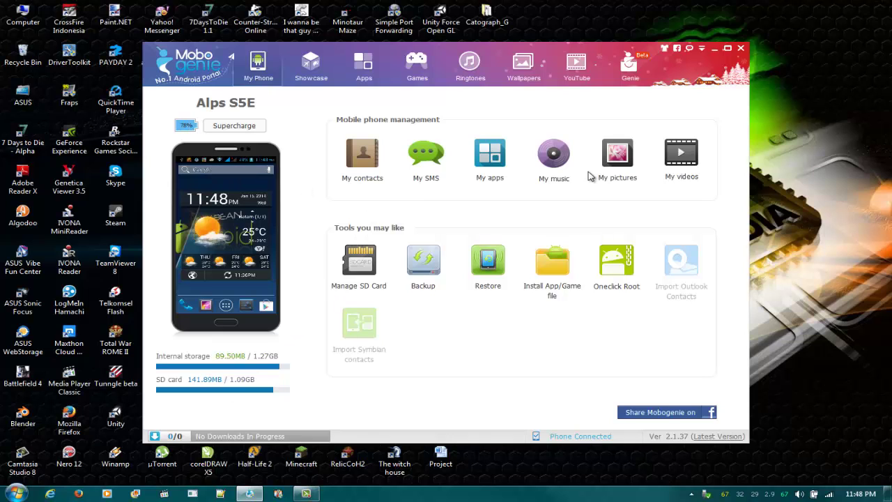
{"action": "left_click", "coordinate": [714, 49]}
{"action": "left_click", "coordinate": [15, 494]}
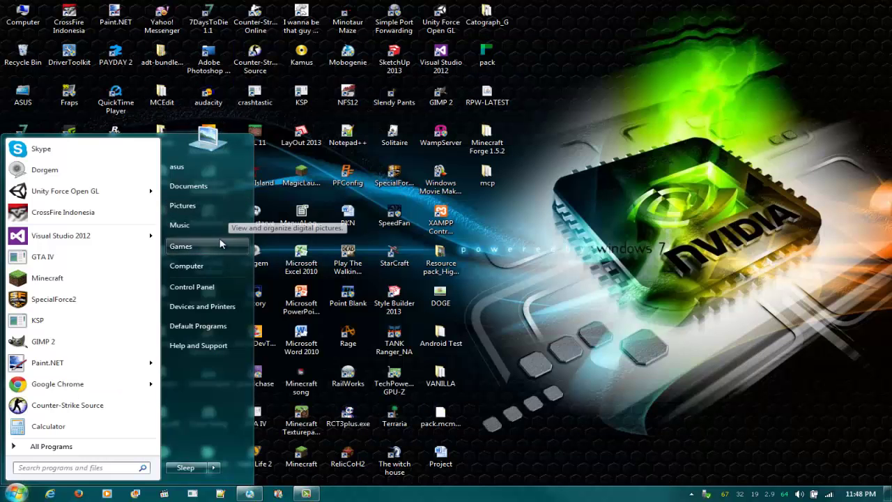
{"action": "left_click", "coordinate": [202, 306]}
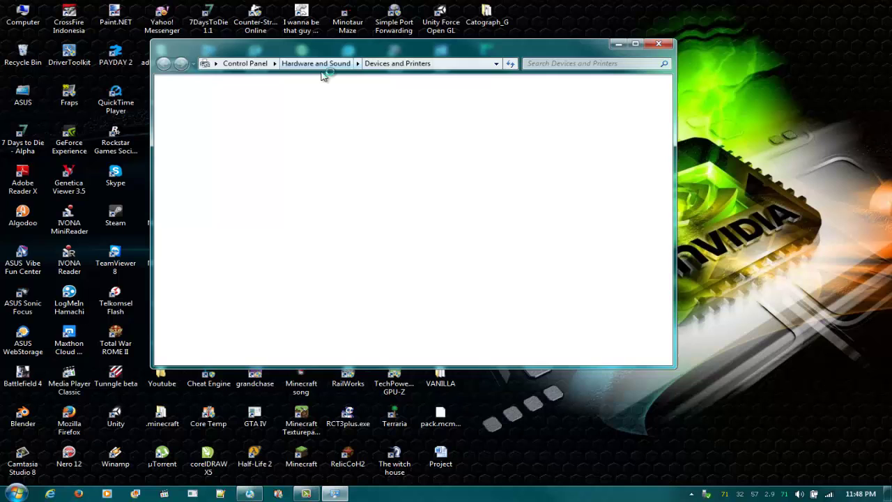
{"action": "left_click", "coordinate": [658, 45]}
Search for device manager, open Device Manager and maximize its window.
{"action": "key", "text": "super"}
{"action": "type", "text": "device"}
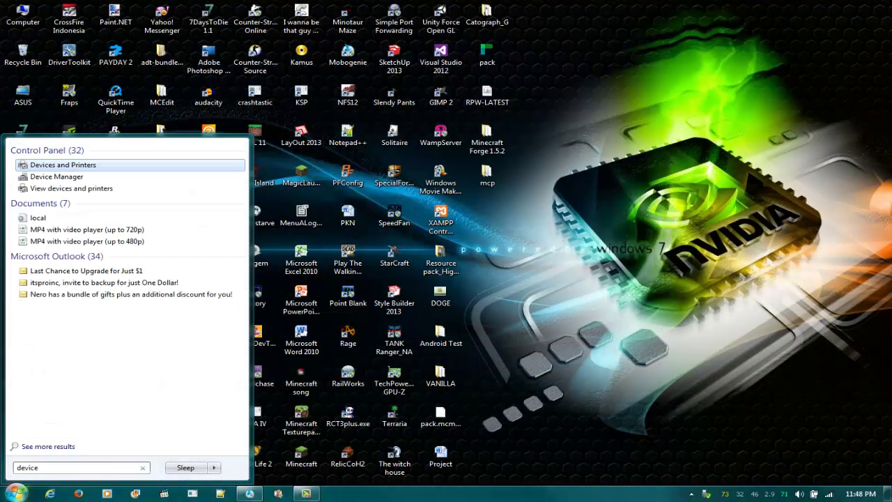
{"action": "type", "text": " manager"}
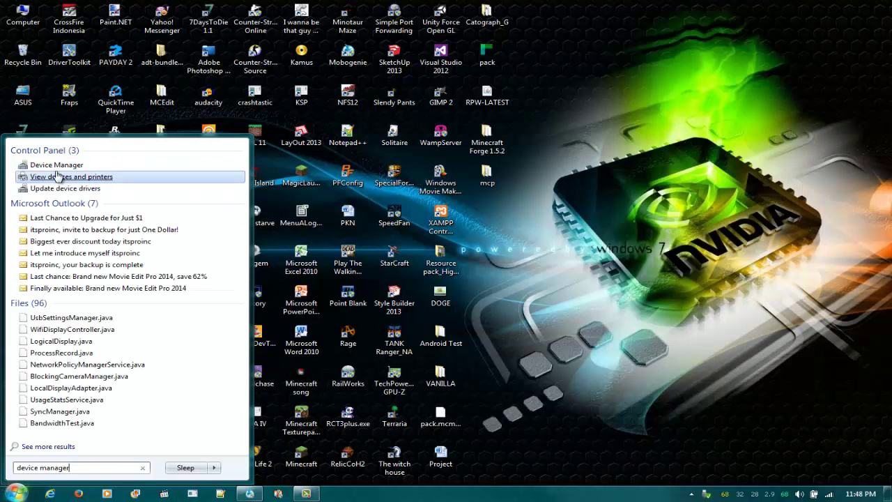
{"action": "left_click", "coordinate": [54, 167]}
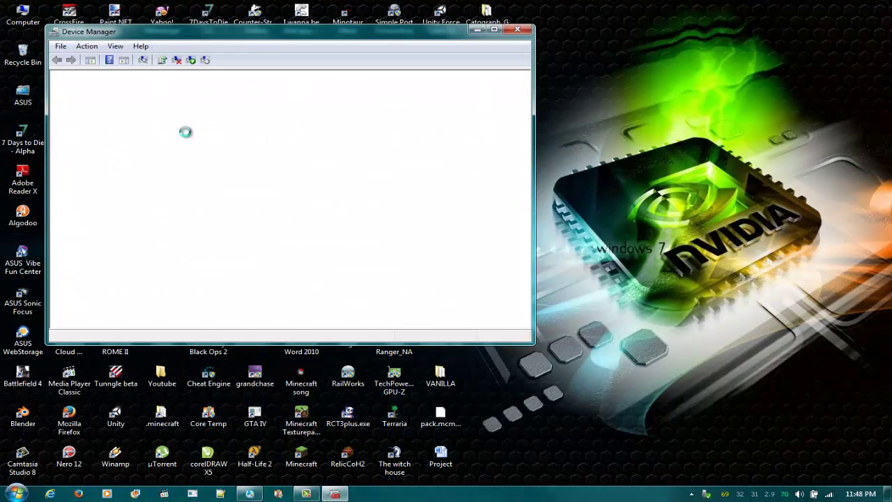
{"action": "left_click", "coordinate": [494, 30]}
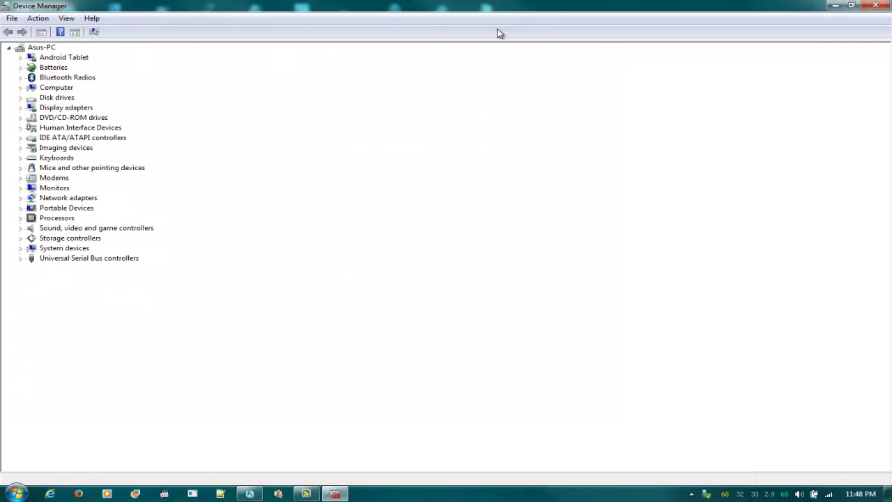
Check the Android Composite ADB Interface under the Android Tablet category, and close Device Manager.
{"action": "double_click", "coordinate": [50, 59]}
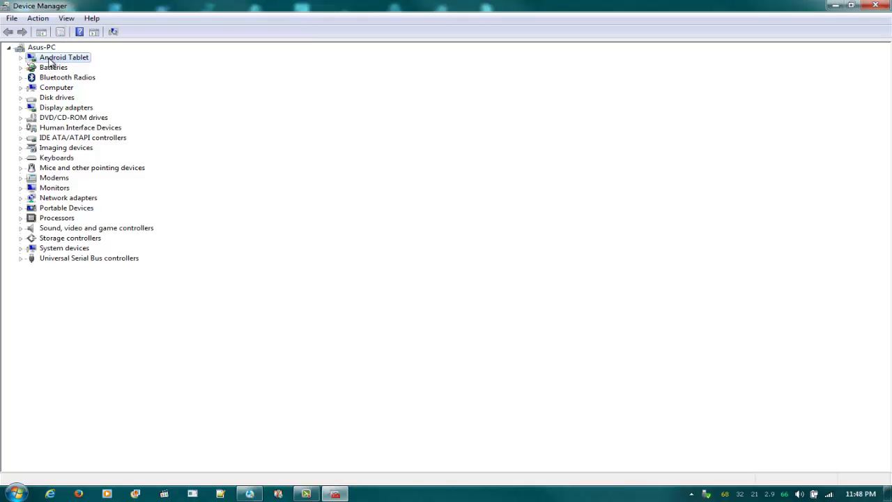
{"action": "left_click", "coordinate": [60, 69]}
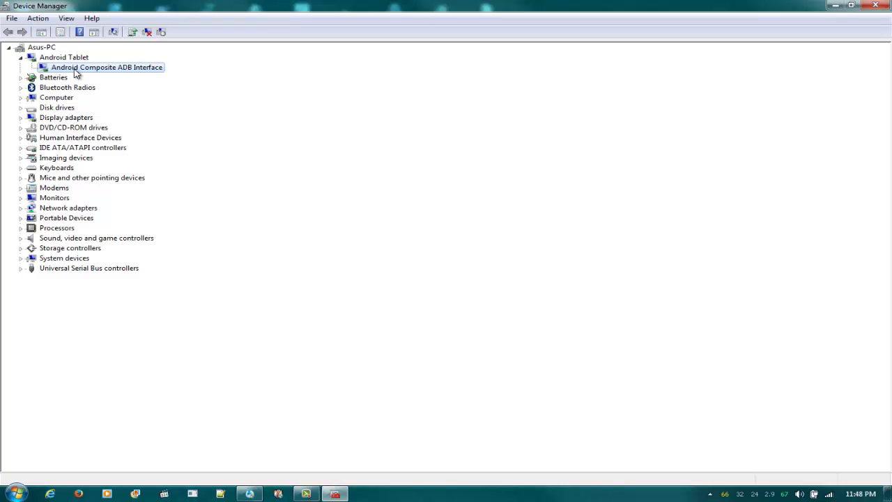
{"action": "left_click", "coordinate": [876, 5]}
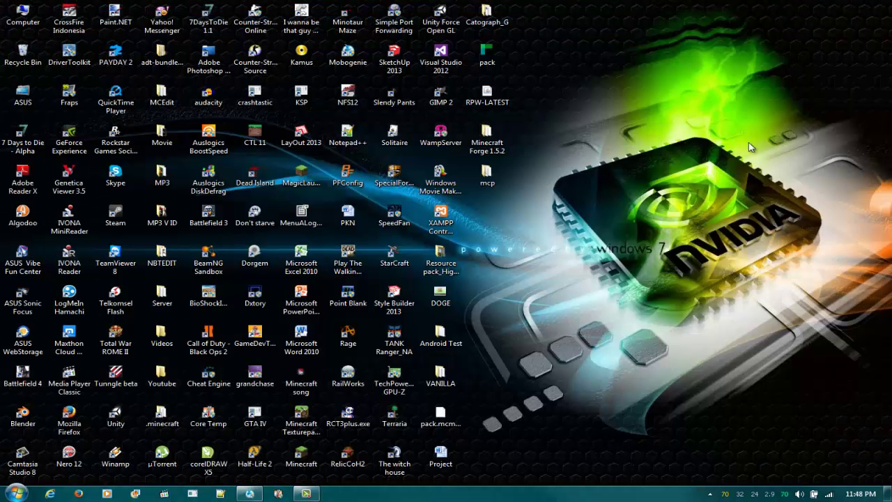
Close the minimized Mobogenie program.
{"action": "left_click", "coordinate": [253, 494]}
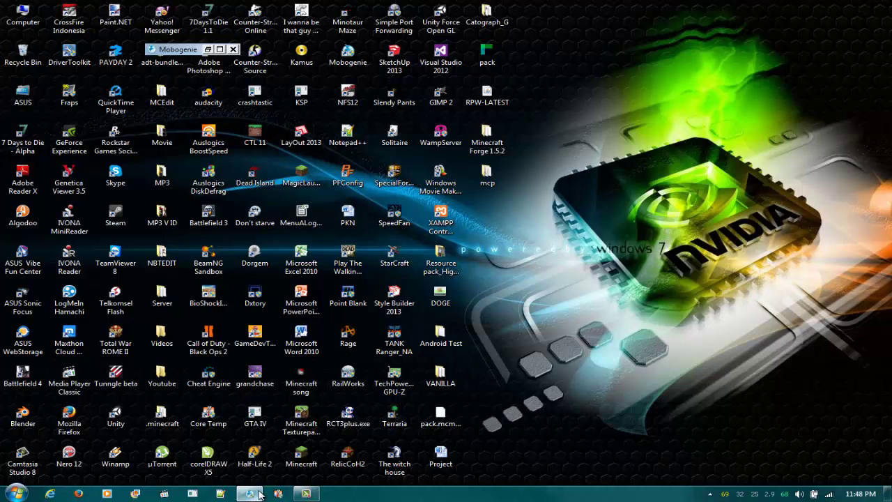
{"action": "left_click", "coordinate": [259, 494]}
{"action": "right_click", "coordinate": [258, 493]}
{"action": "left_click", "coordinate": [252, 475]}
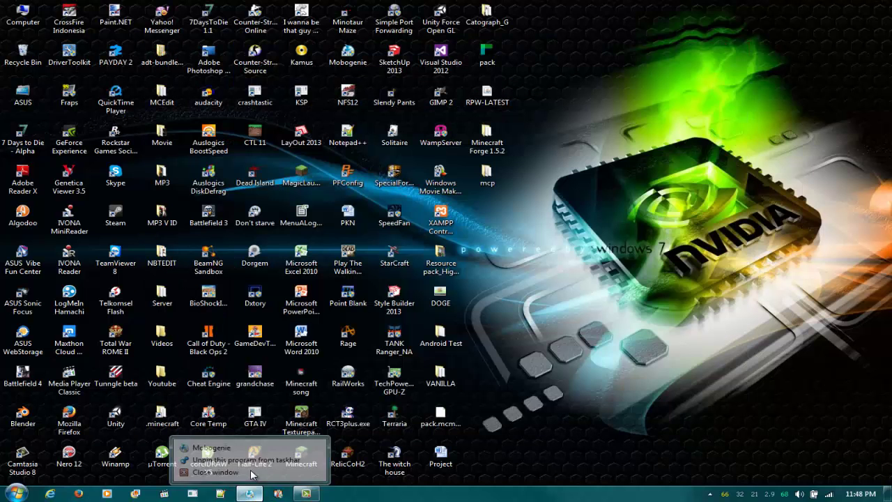
Launch Unity Force Open GL and dismiss the Welcome To Unity window.
{"action": "key", "text": "super"}
{"action": "mouse_move", "coordinate": [77, 193]}
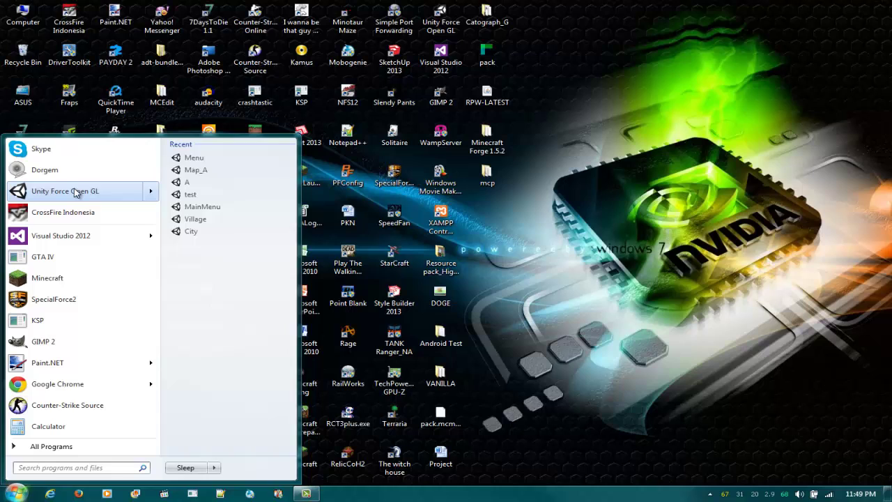
{"action": "left_click", "coordinate": [123, 192]}
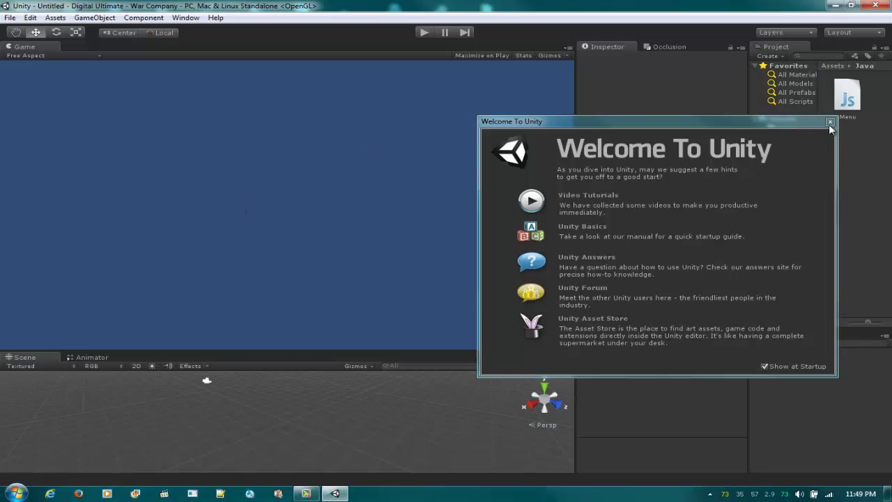
{"action": "left_click", "coordinate": [830, 122]}
Open the ZombieX project from the recently opened projects and dismiss the welcome window.
{"action": "left_click", "coordinate": [9, 18]}
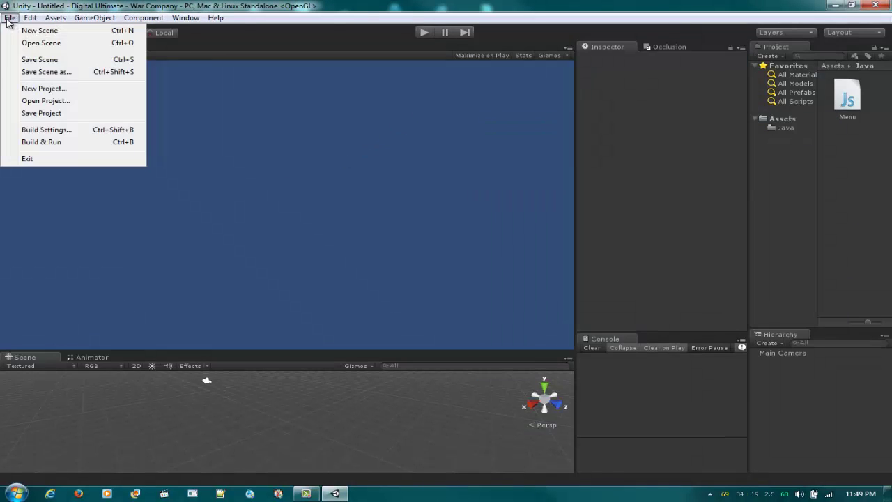
{"action": "left_click", "coordinate": [52, 102]}
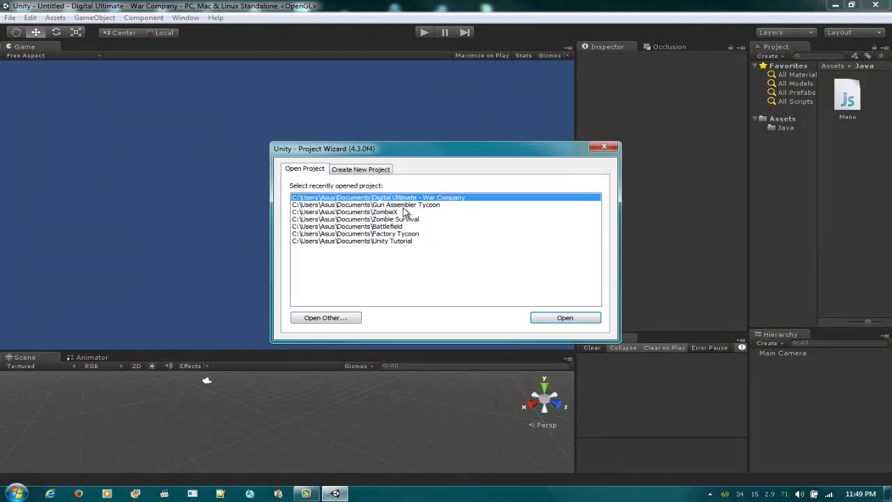
{"action": "left_click", "coordinate": [411, 213]}
{"action": "double_click", "coordinate": [412, 213]}
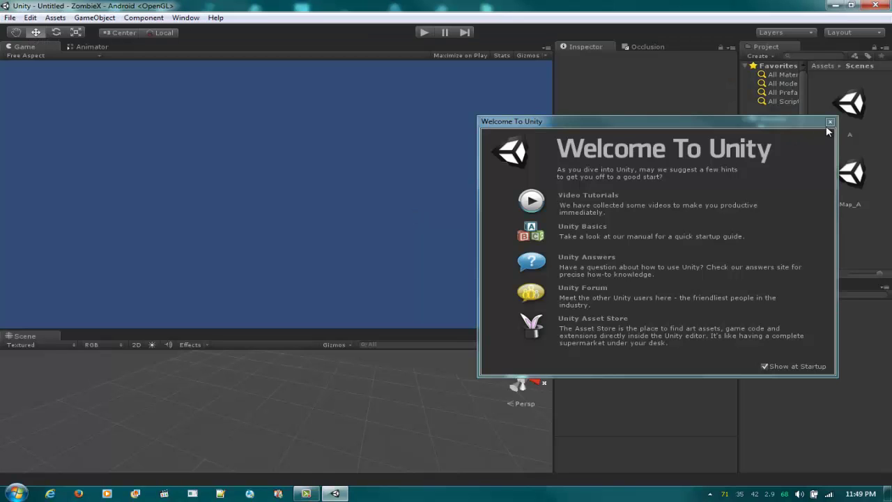
{"action": "left_click", "coordinate": [829, 122]}
Open scene A from the Scenes folder, and start and stop its play preview.
{"action": "double_click", "coordinate": [849, 106]}
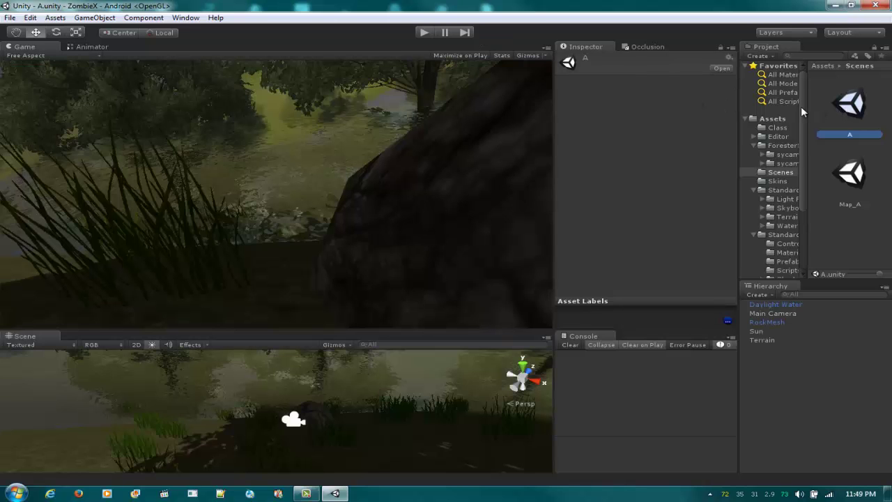
{"action": "left_click", "coordinate": [425, 34]}
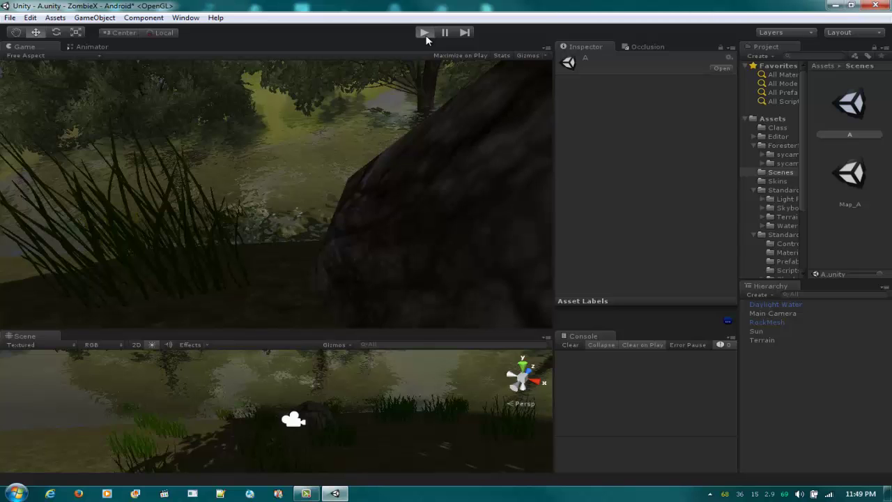
{"action": "left_click", "coordinate": [424, 34]}
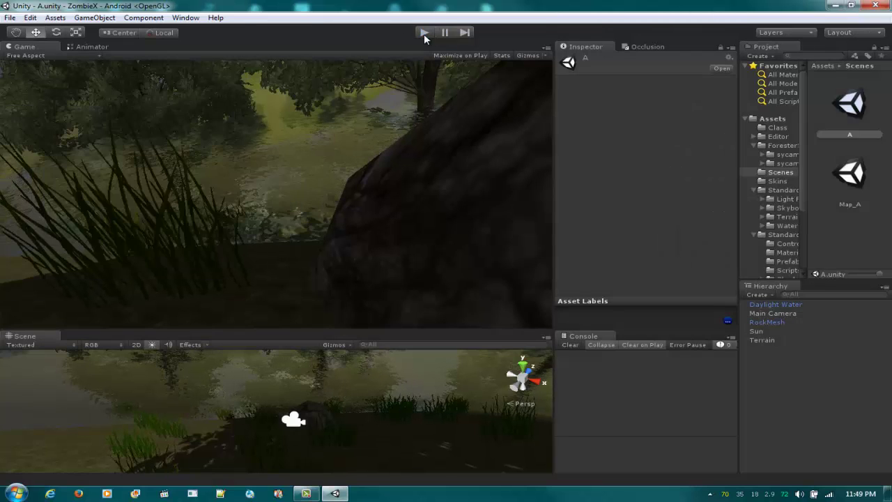
Open the Android player settings from Build Settings, close the build window, and expand the Other Settings section.
{"action": "left_click", "coordinate": [10, 17]}
{"action": "left_click", "coordinate": [74, 131]}
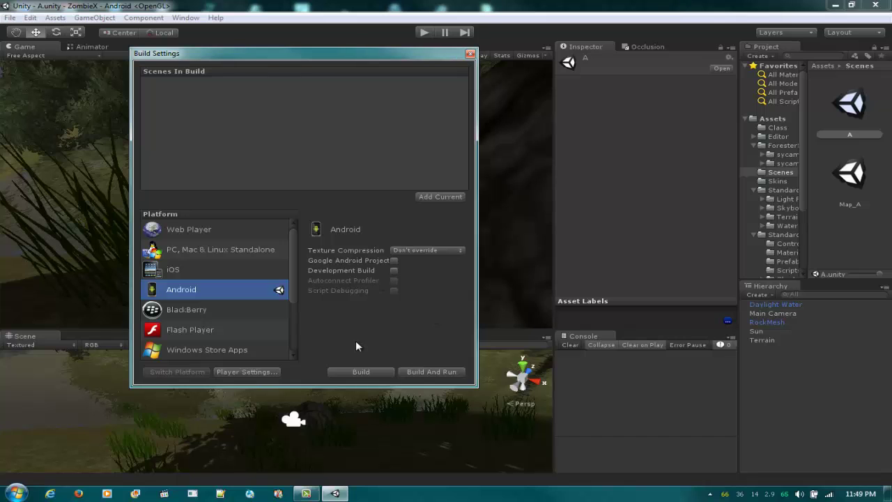
{"action": "left_click", "coordinate": [244, 371]}
{"action": "left_click", "coordinate": [470, 53]}
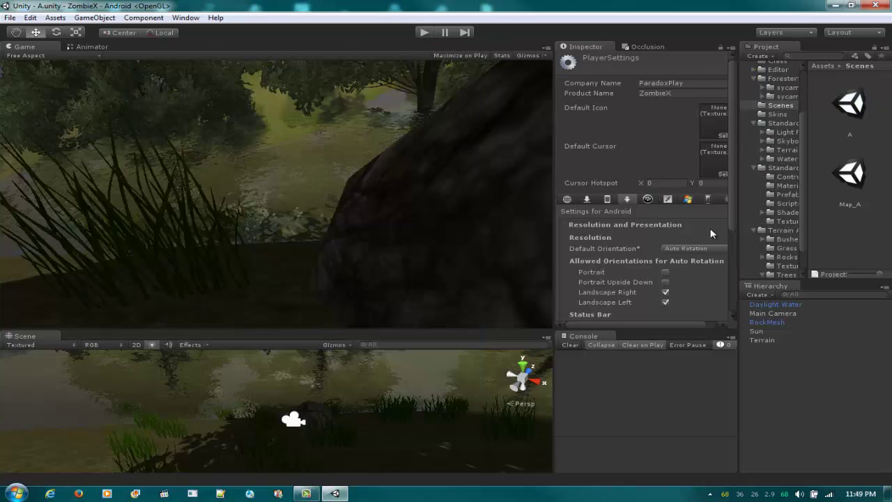
{"action": "scroll", "coordinate": [691, 205], "scroll_direction": "down", "scroll_amount": 2}
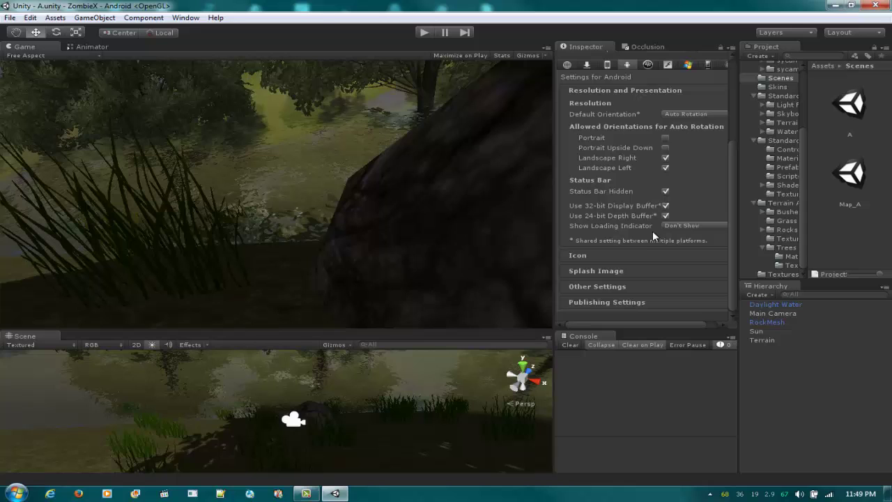
{"action": "left_click", "coordinate": [618, 272]}
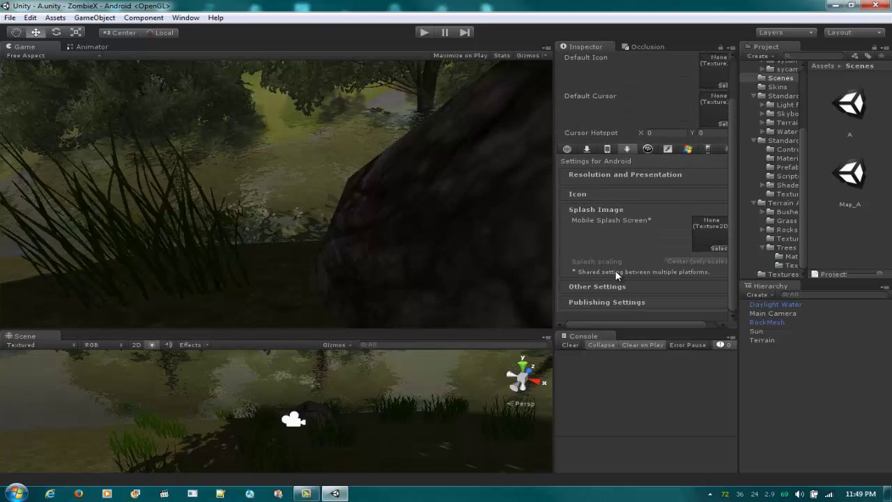
{"action": "left_click", "coordinate": [616, 289]}
{"action": "scroll", "coordinate": [623, 304], "scroll_direction": "down", "scroll_amount": 3}
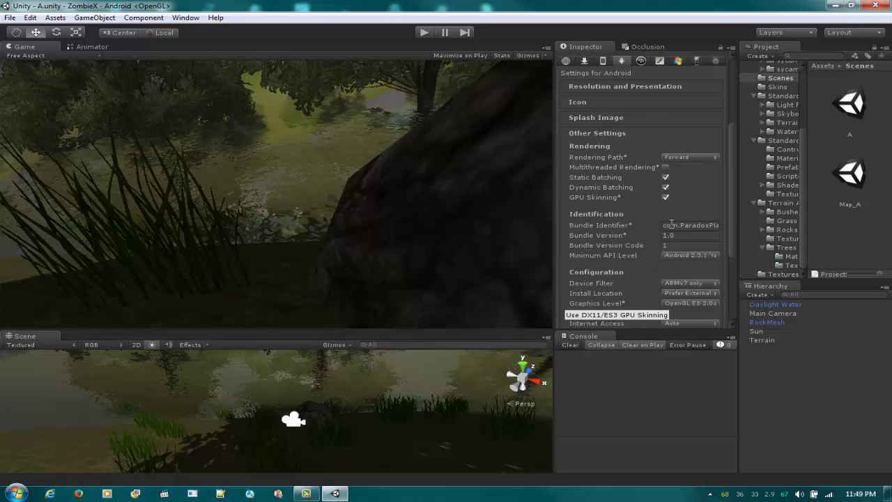
Set the Bundle Identifier in the Android player settings to com.DigitalUltimate.
{"action": "left_click", "coordinate": [695, 225]}
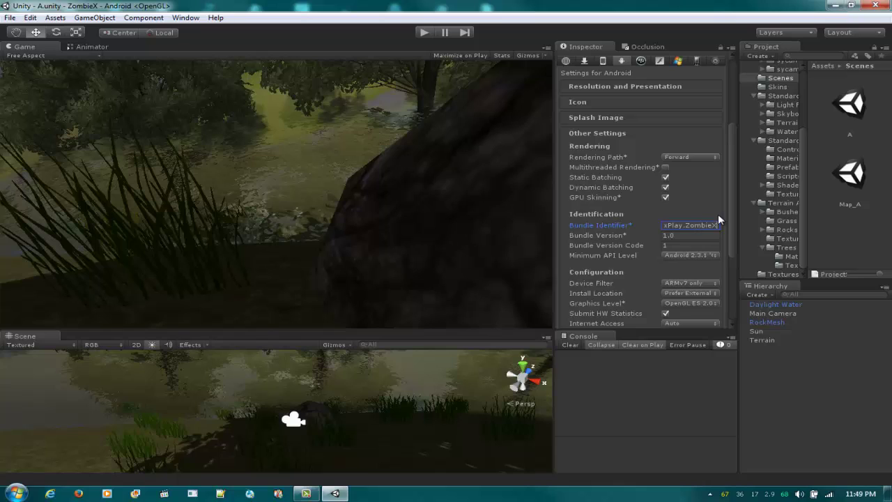
{"action": "key", "text": "BackSpace"}
{"action": "key", "text": "BackSpace"}
{"action": "key", "text": "BackSpace"}
{"action": "key", "text": "BackSpace"}
{"action": "key", "text": "BackSpace"}
{"action": "key", "text": "BackSpace"}
{"action": "key", "text": "BackSpace"}
{"action": "key", "text": "BackSpace"}
{"action": "key", "text": "BackSpace"}
{"action": "key", "text": "BackSpace"}
{"action": "type", "text": "com.Para"}
{"action": "key", "text": "BackSpace"}
{"action": "key", "text": "BackSpace"}
{"action": "key", "text": "BackSpace"}
{"action": "key", "text": "BackSpace"}
{"action": "type", "text": "DigitalUltimate"}
Set the Minimum API Level to Android 2.3.1 'Gingerbread' (API level 9) and review the remaining Other Settings.
{"action": "left_click", "coordinate": [688, 257]}
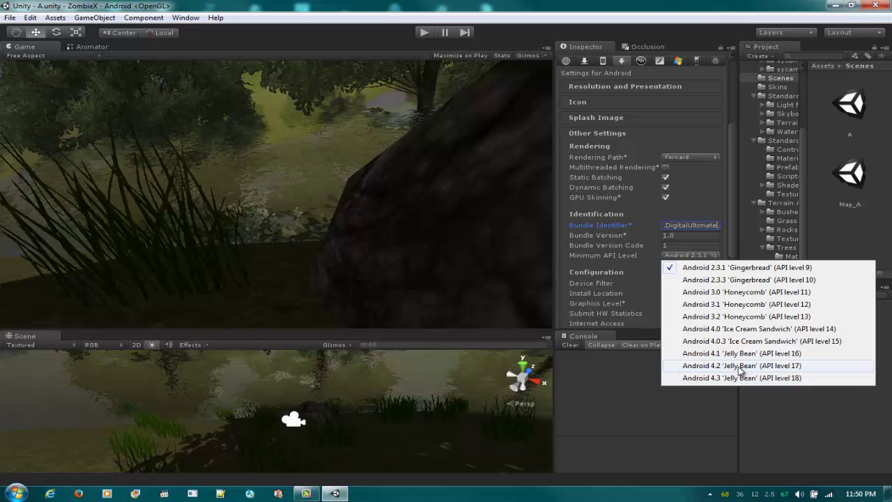
{"action": "left_click", "coordinate": [747, 269]}
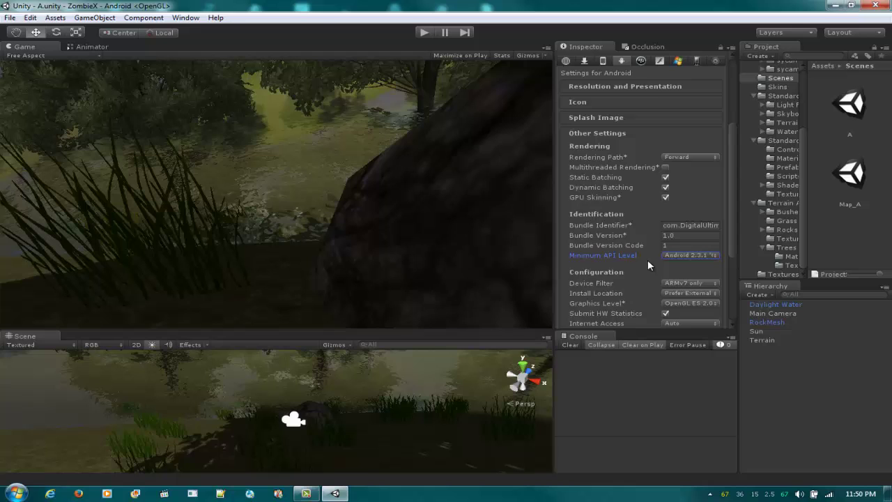
{"action": "scroll", "coordinate": [648, 260], "scroll_direction": "down", "scroll_amount": 3}
{"action": "scroll", "coordinate": [629, 235], "scroll_direction": "up", "scroll_amount": 2}
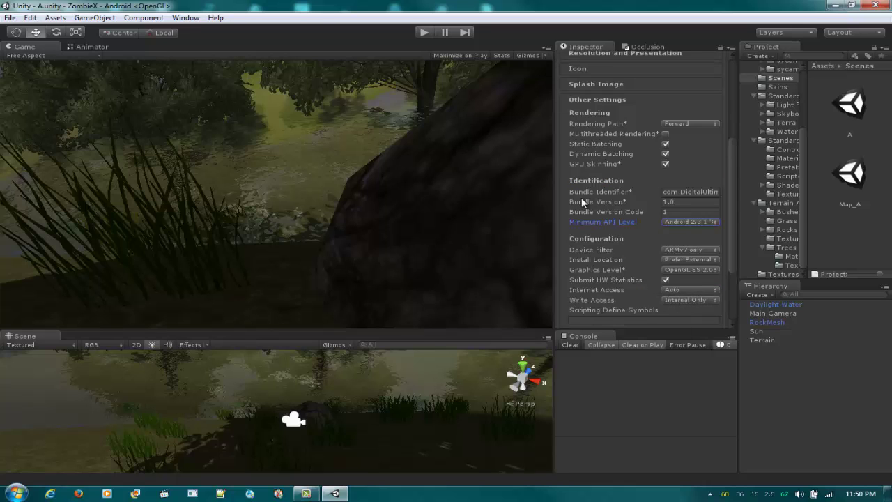
Open the Unity Preferences and look through the Packages, Cache Server, Keys, Colors and External Tools pages.
{"action": "left_click", "coordinate": [10, 17]}
{"action": "mouse_move", "coordinate": [31, 18]}
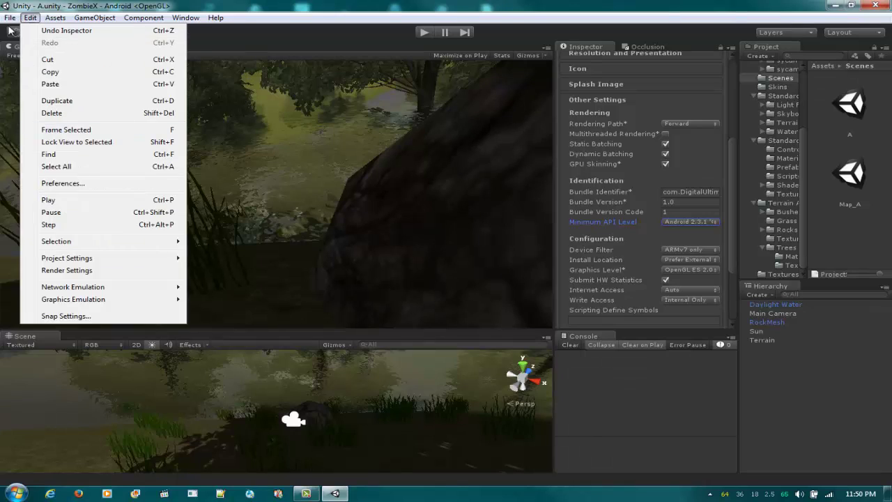
{"action": "left_click", "coordinate": [104, 184]}
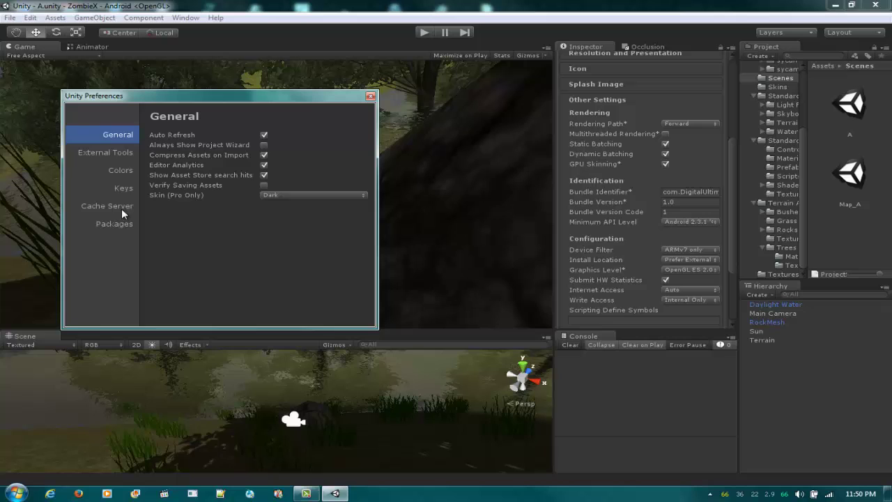
{"action": "left_click", "coordinate": [119, 224]}
{"action": "left_click", "coordinate": [121, 209]}
{"action": "left_click", "coordinate": [123, 189]}
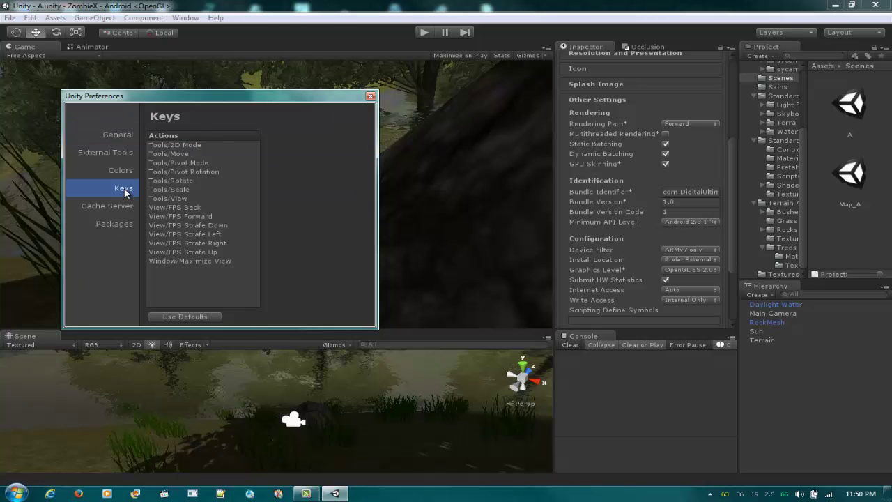
{"action": "left_click", "coordinate": [123, 171]}
{"action": "left_click", "coordinate": [102, 153]}
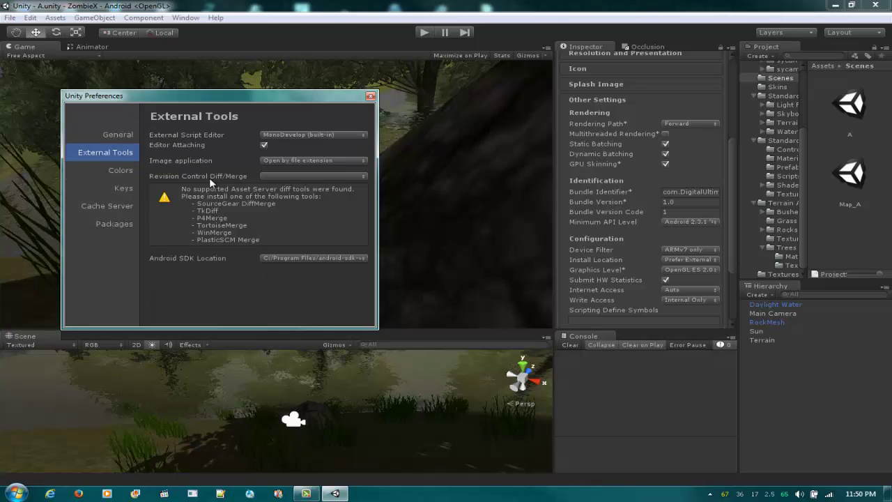
Check the full path of the Android SDK root folder, cancel the folder selection, and close the Preferences.
{"action": "left_click", "coordinate": [295, 259]}
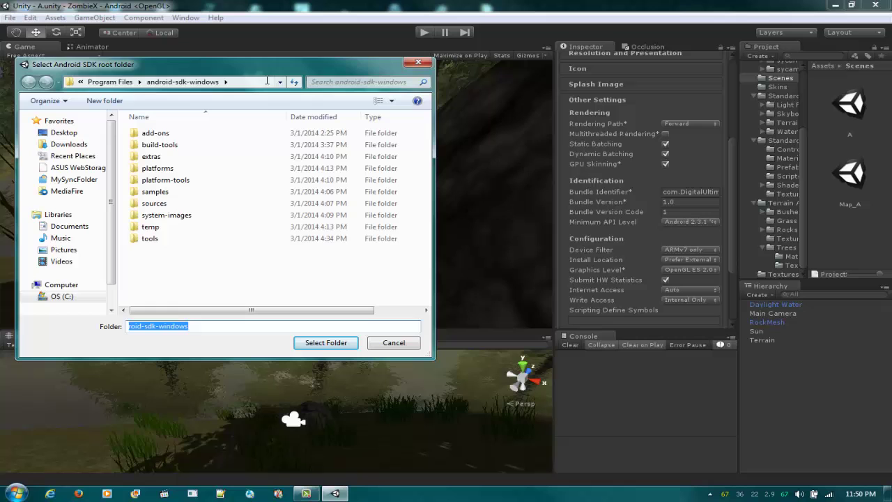
{"action": "left_click", "coordinate": [267, 81]}
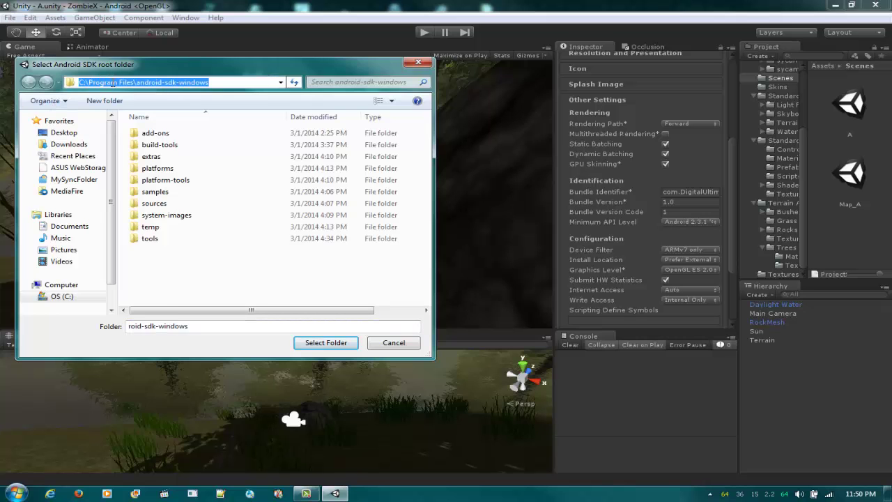
{"action": "left_click", "coordinate": [418, 62]}
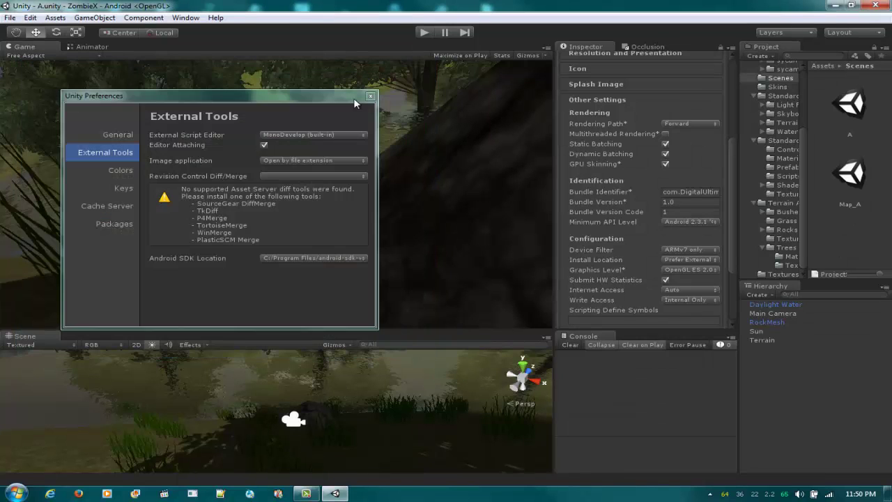
{"action": "left_click", "coordinate": [370, 97]}
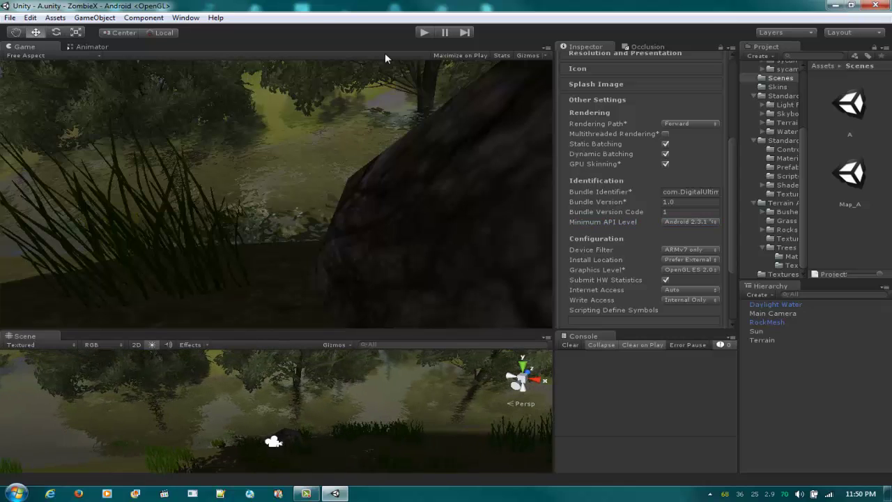
Play-test the scene by entering the Zombie X menu and going back, and stop the preview.
{"action": "left_click", "coordinate": [431, 33]}
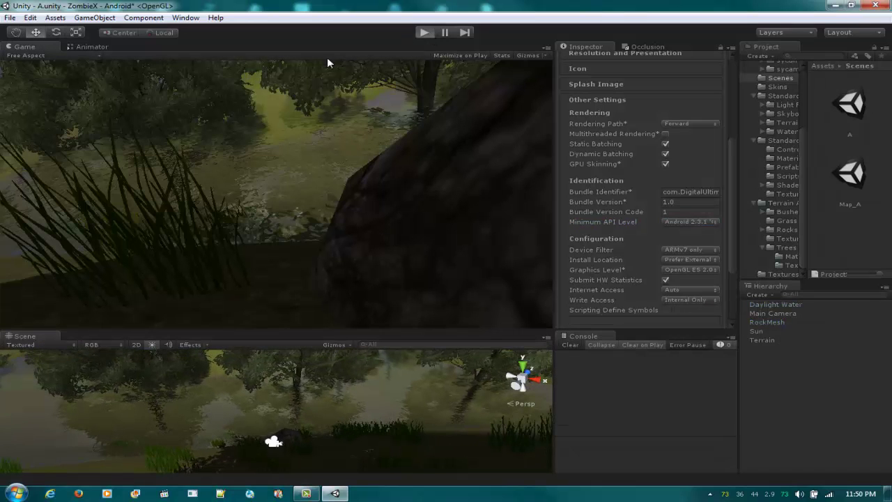
{"action": "left_click", "coordinate": [146, 136]}
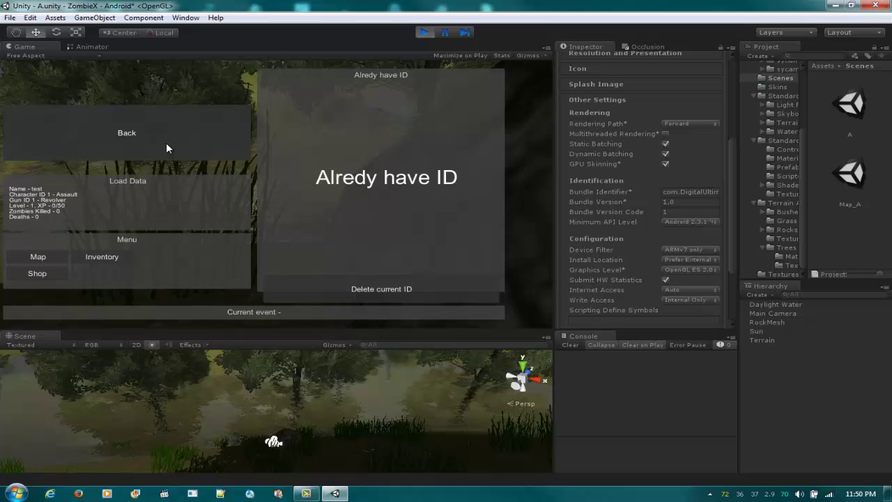
{"action": "left_click", "coordinate": [166, 142]}
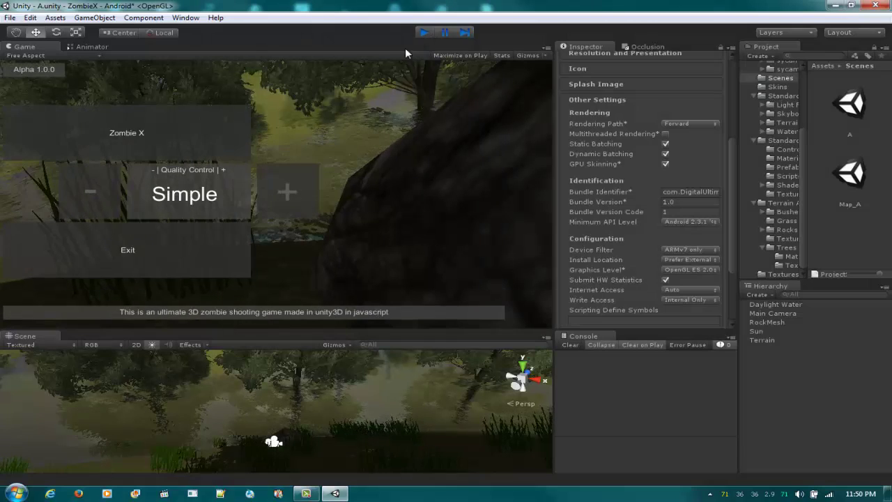
{"action": "left_click", "coordinate": [423, 32]}
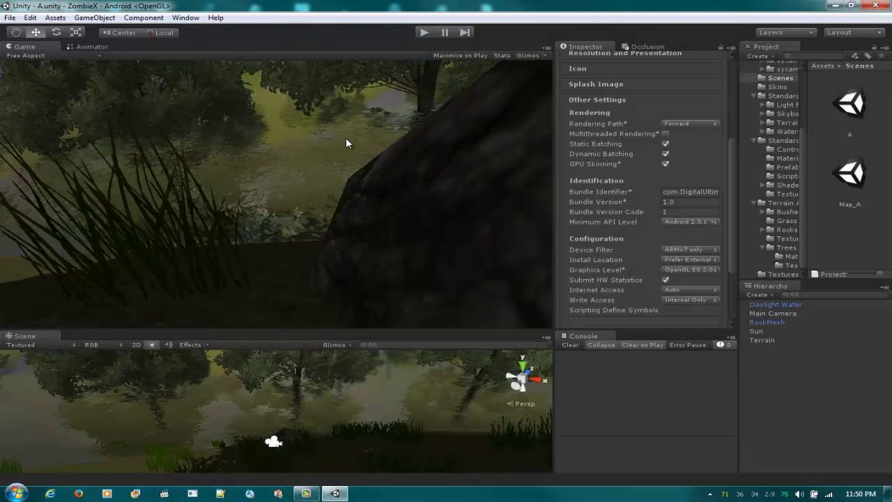
Start Build and Run for the ZombieX project on the Android platform.
{"action": "key", "text": "ctrl+b"}
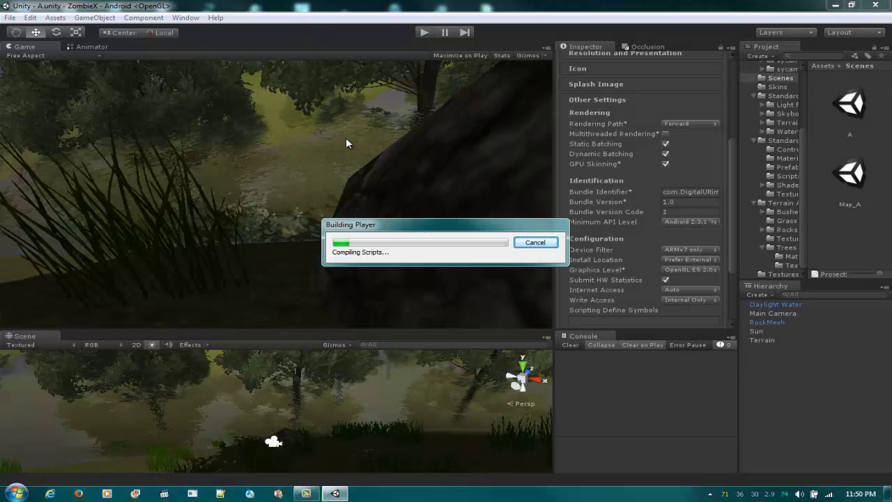